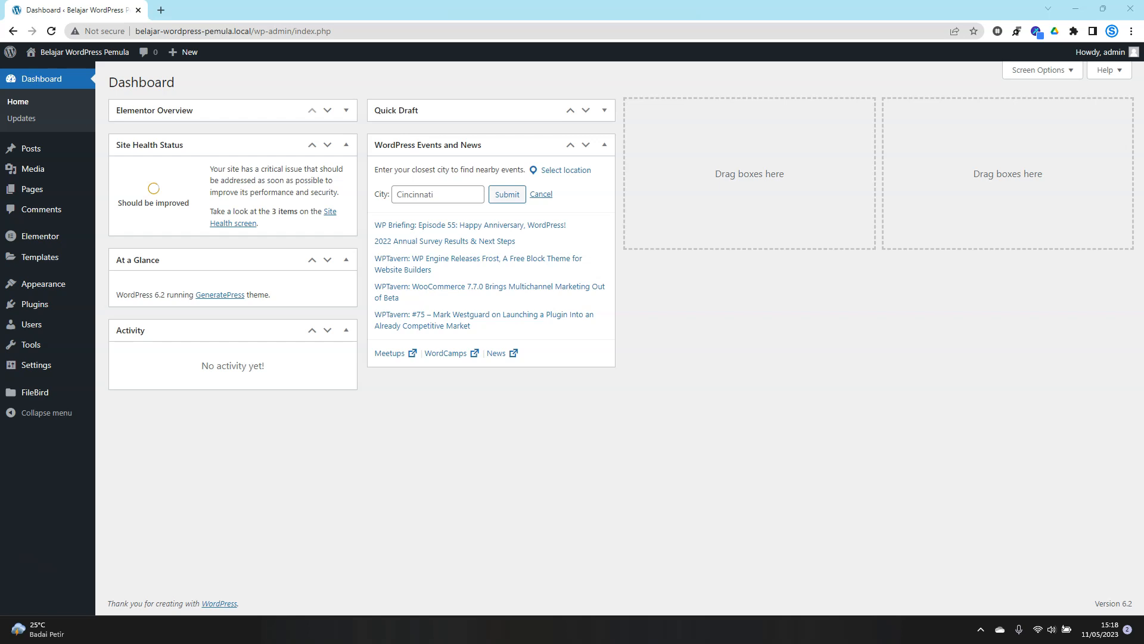
- Open the live website in a new browser tab and view its home page navigation
{"action": "mouse_move", "coordinate": [64, 52]}
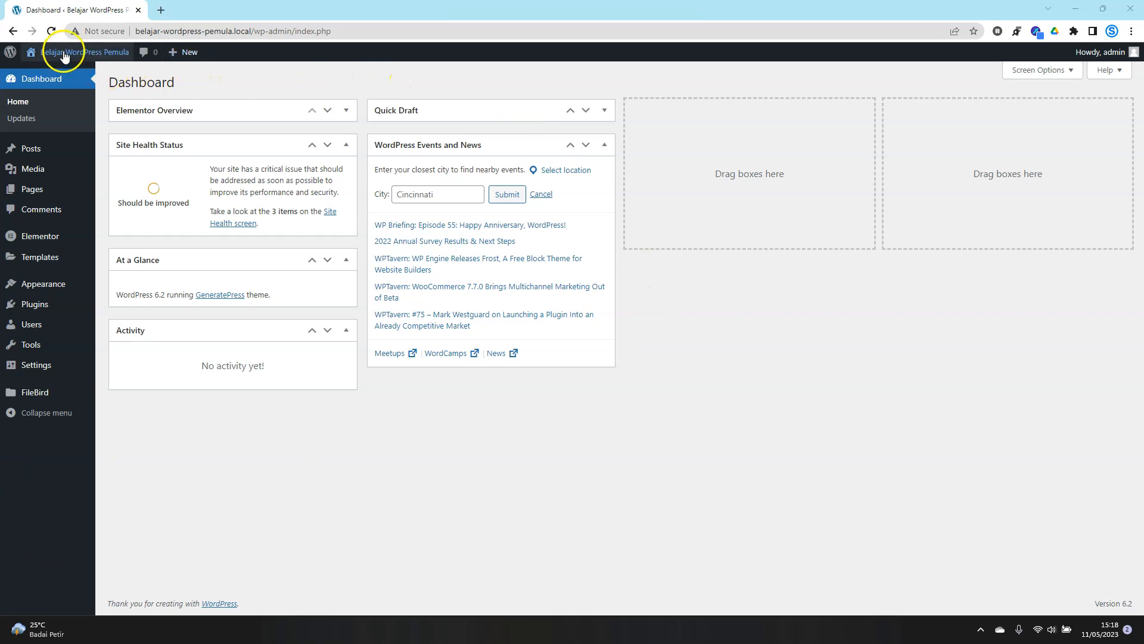
{"action": "right_click", "coordinate": [41, 73]}
{"action": "left_click", "coordinate": [49, 77]}
{"action": "left_click", "coordinate": [182, 15]}
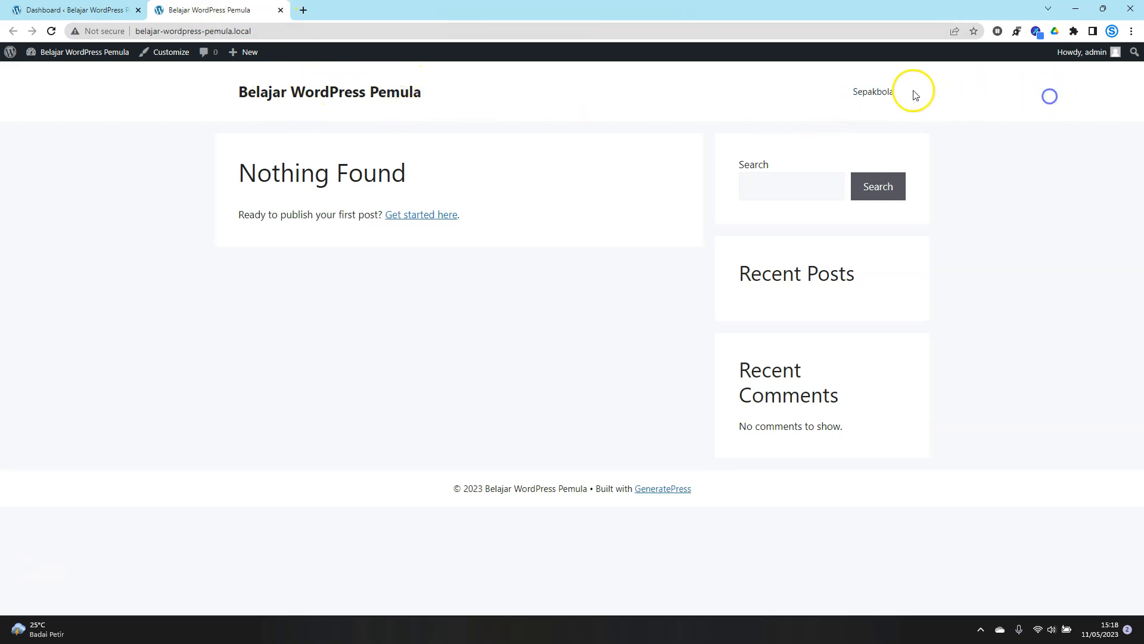
- Return to the admin dashboard and open the menu editor
{"action": "key", "text": "ctrl+shift+Tab"}
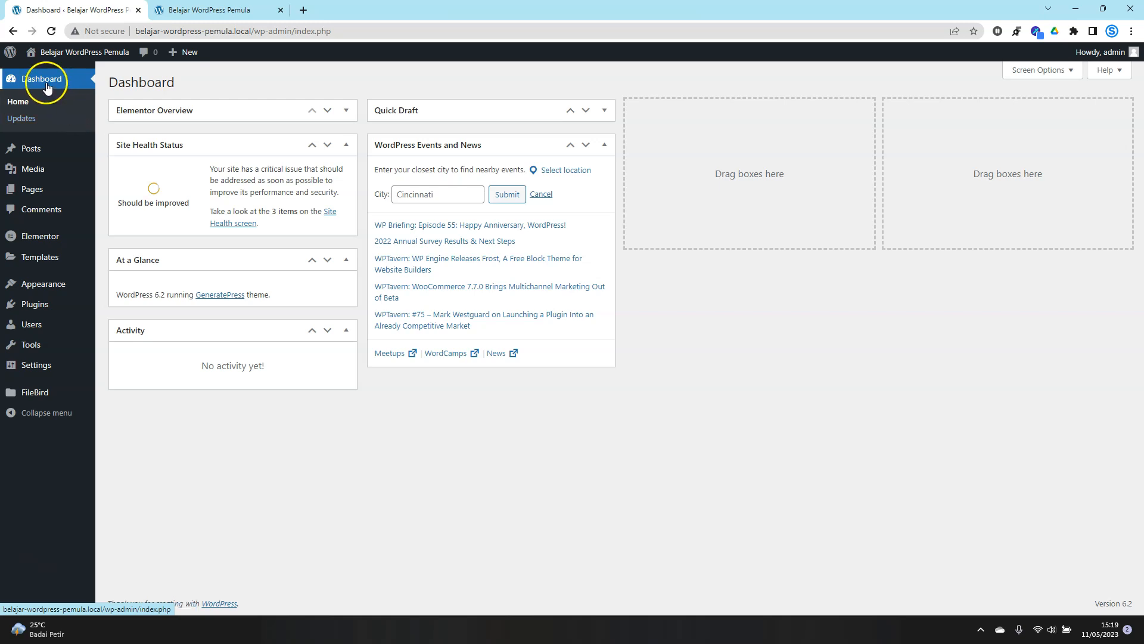
{"action": "mouse_move", "coordinate": [62, 267]}
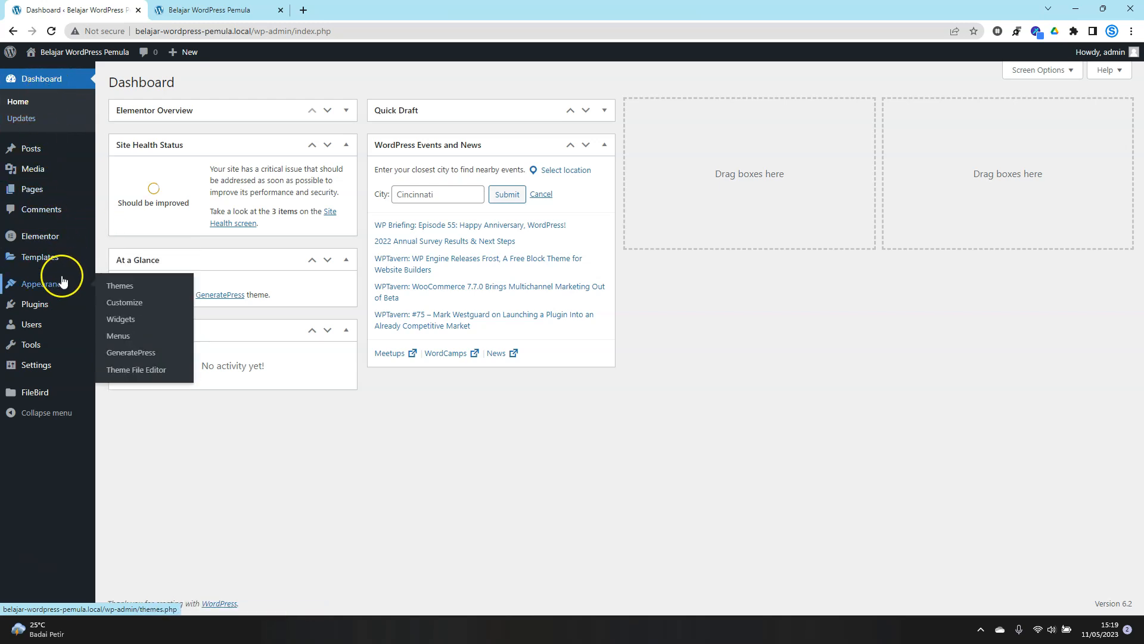
{"action": "left_click", "coordinate": [140, 340]}
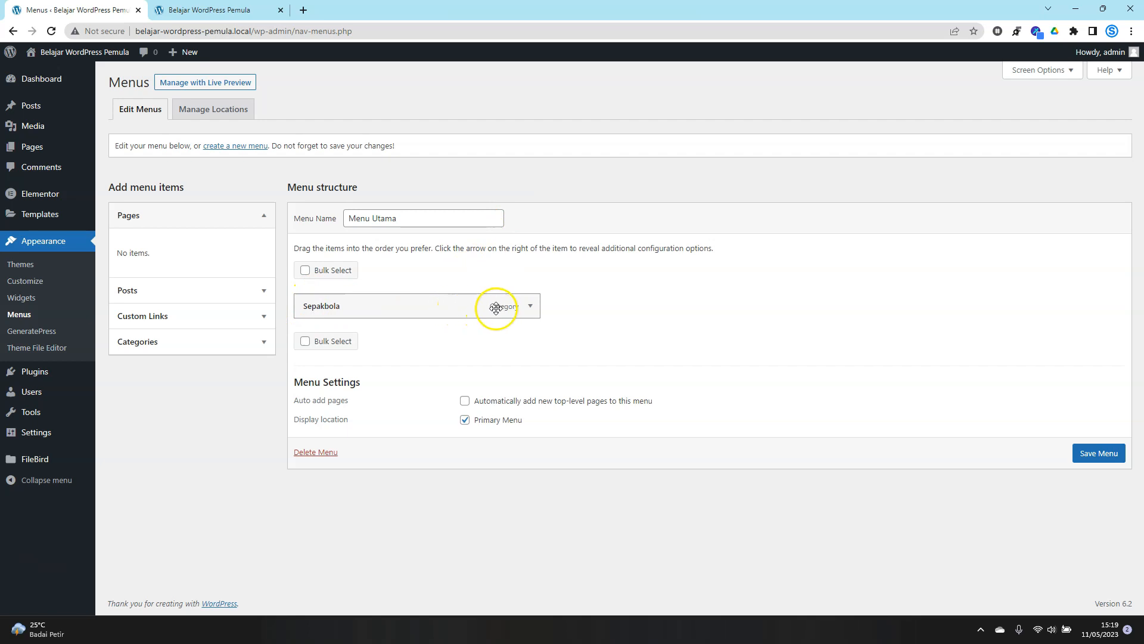
- Compare the Menu Utama structure with the live site's navigation and view the Sepakbola category page
{"action": "left_click", "coordinate": [209, 11]}
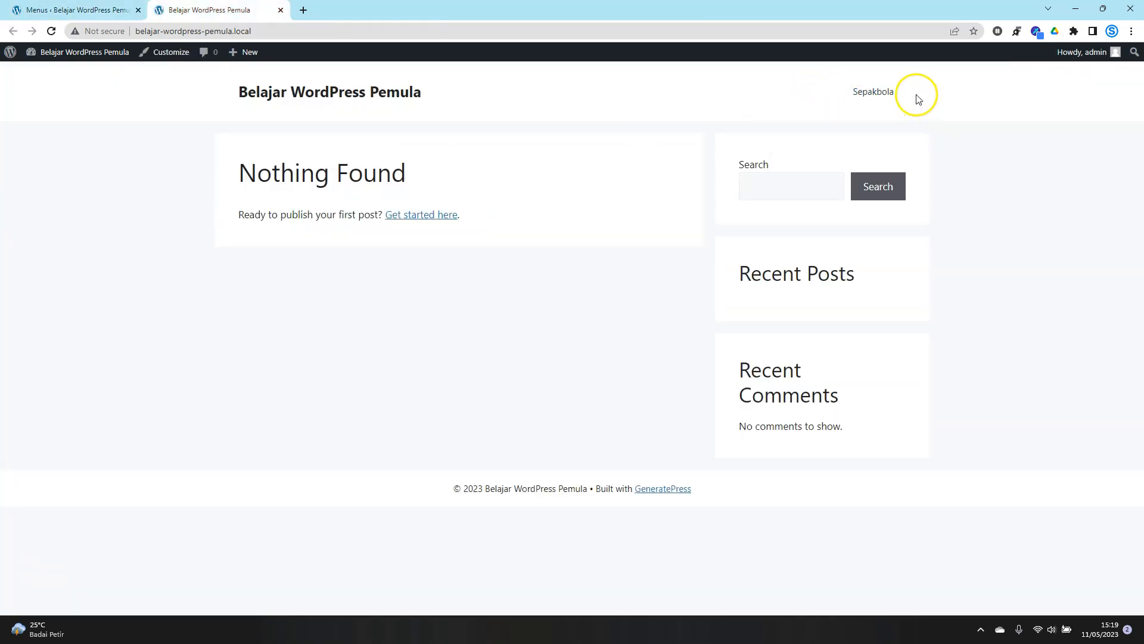
{"action": "left_click", "coordinate": [74, 11]}
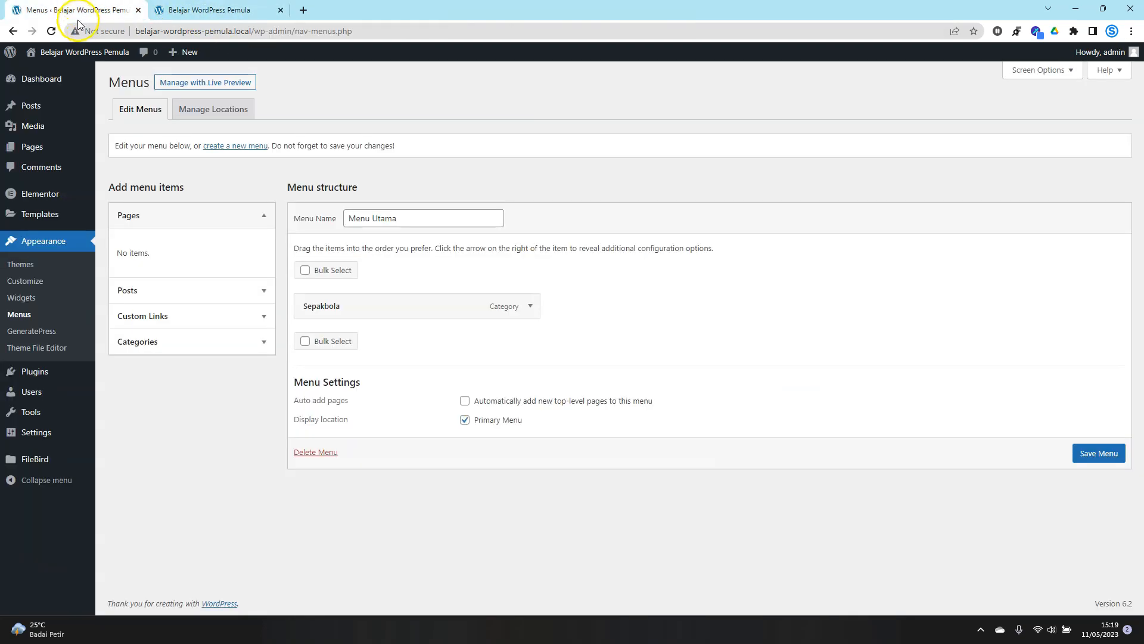
{"action": "left_click", "coordinate": [528, 305]}
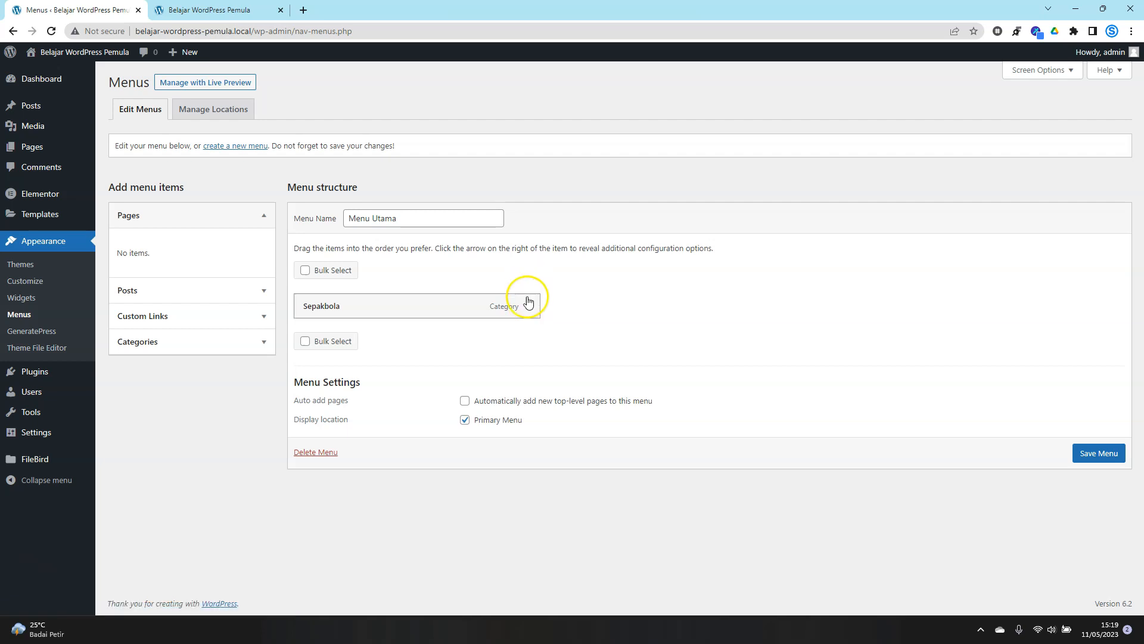
{"action": "key", "text": "ctrl+Tab"}
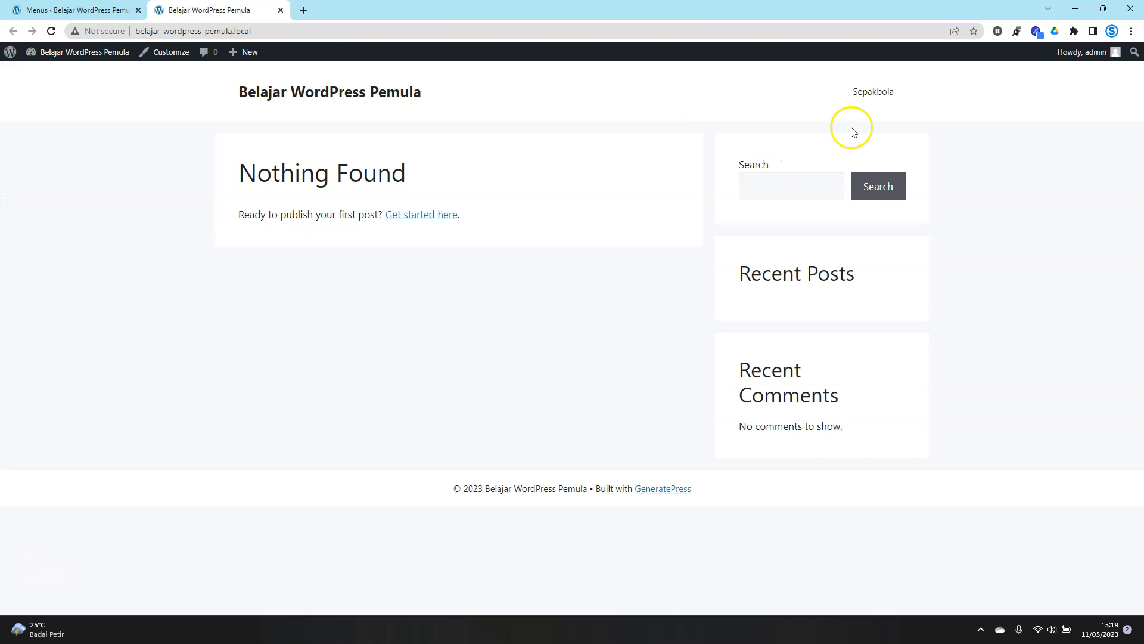
{"action": "left_click_drag", "start_coordinate": [254, 31], "coordinate": [339, 31]}
{"action": "left_click", "coordinate": [355, 33]}
{"action": "left_click", "coordinate": [289, 184]}
{"action": "key", "text": "ctrl+shift+Tab"}
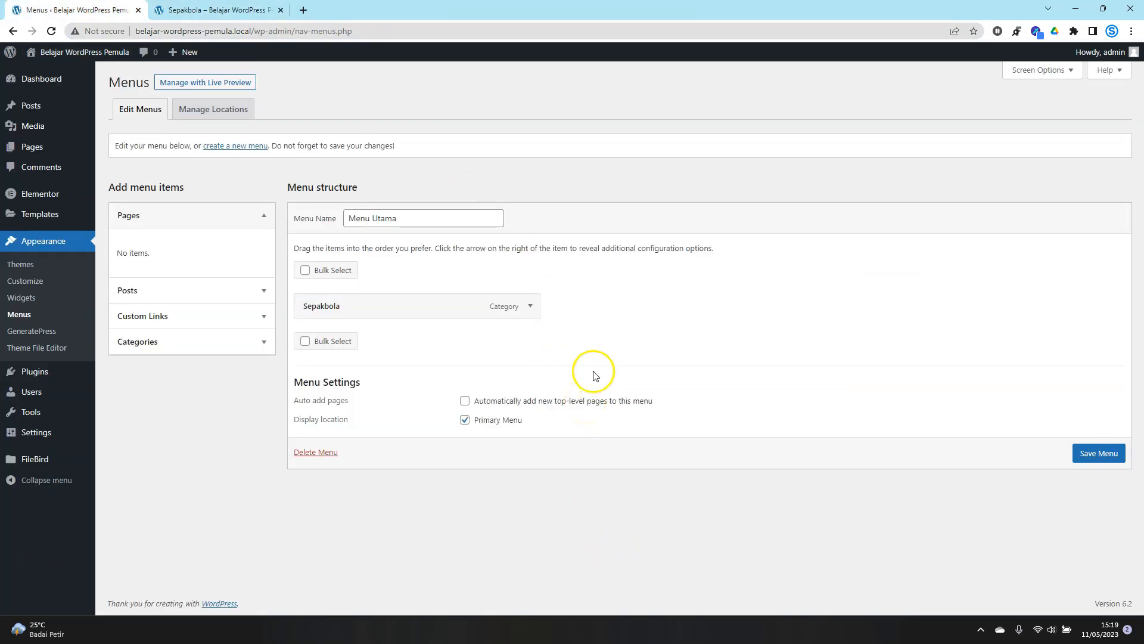
- Start a new menu and name it "Menu Baru" followed by the owner's first name
{"action": "left_click", "coordinate": [235, 148]}
{"action": "left_click", "coordinate": [413, 224]}
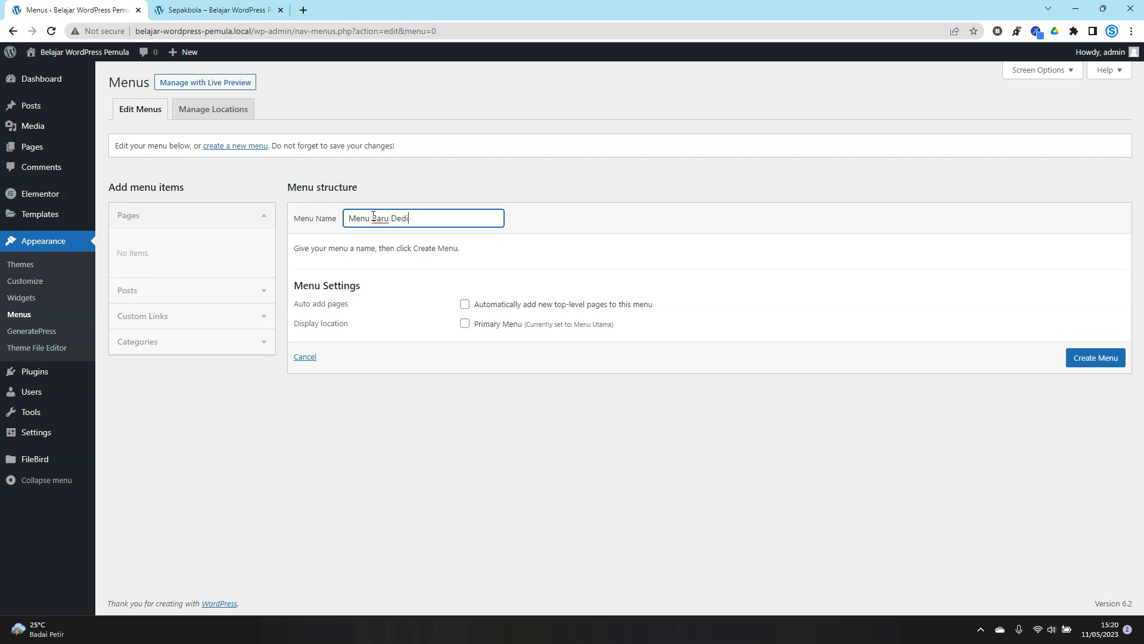
{"action": "left_click", "coordinate": [649, 256]}
{"action": "left_click", "coordinate": [535, 212]}
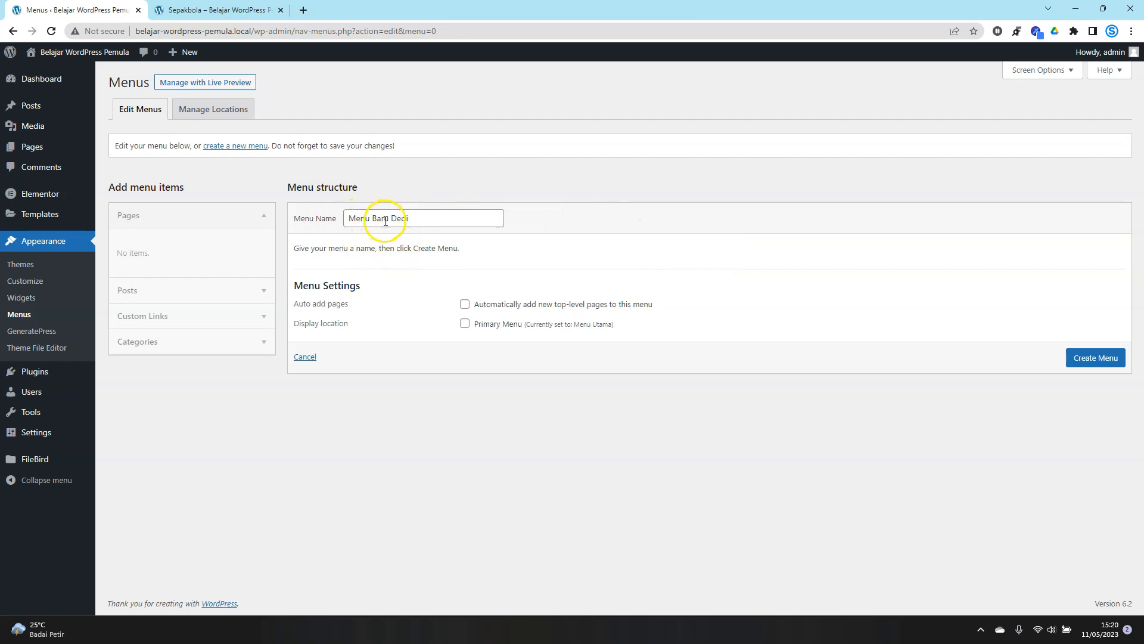
- Set the new menu's display location to Primary Menu and create the menu
{"action": "left_click_drag", "start_coordinate": [297, 325], "coordinate": [346, 325]}
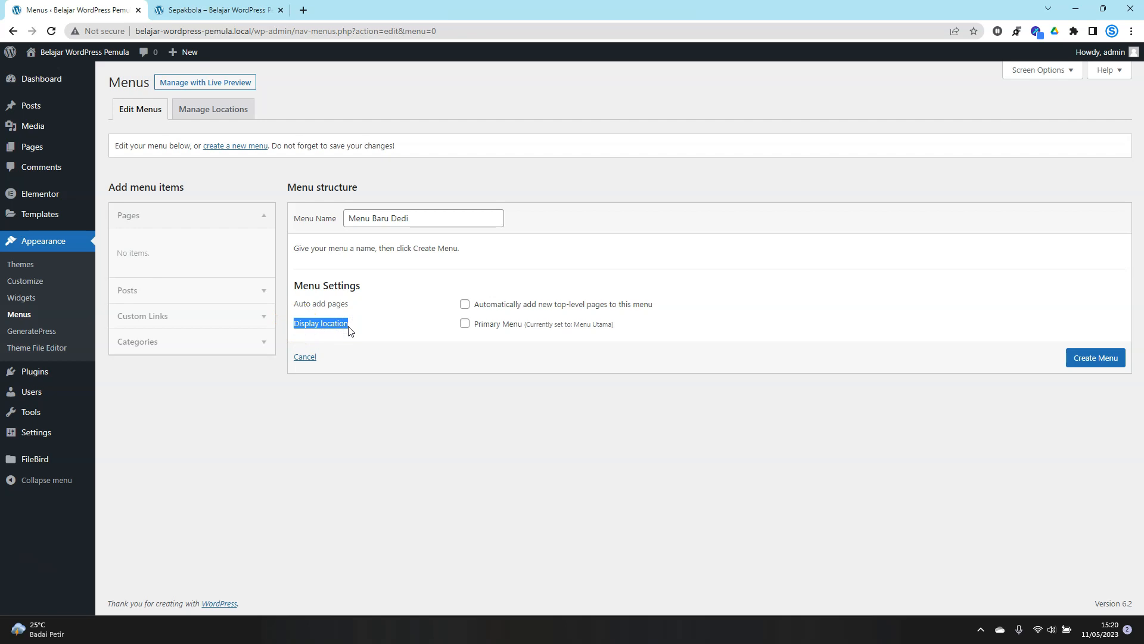
{"action": "left_click", "coordinate": [465, 324]}
{"action": "left_click", "coordinate": [611, 324]}
{"action": "left_click", "coordinate": [528, 327]}
{"action": "left_click", "coordinate": [1088, 358]}
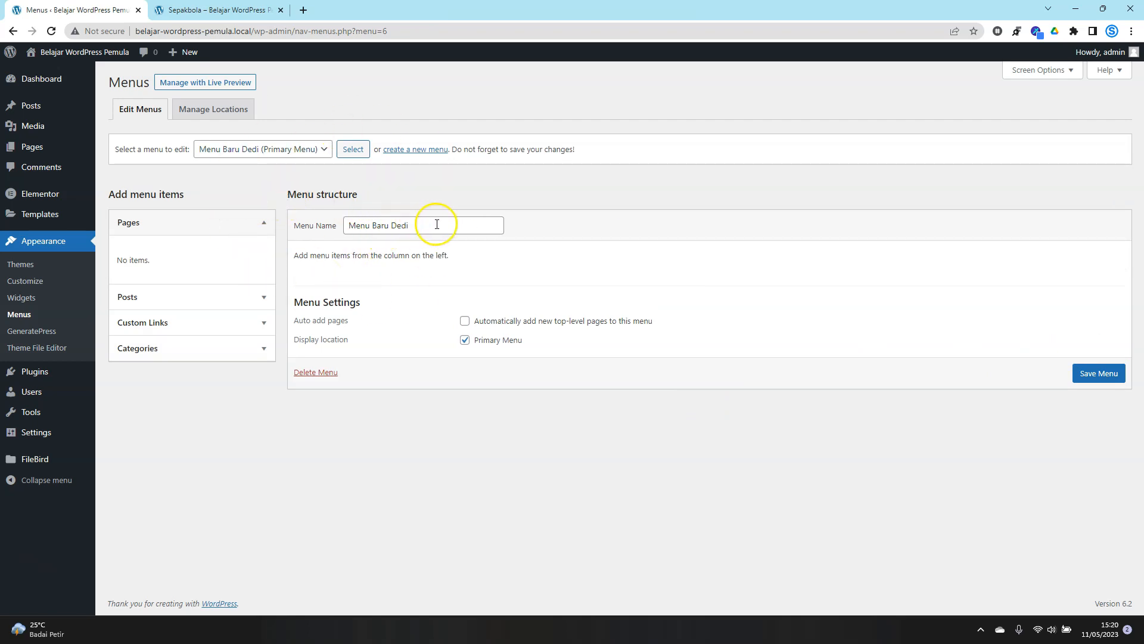
- Load the new primary menu for editing and reload the live site to check its header navigation
{"action": "left_click", "coordinate": [346, 150]}
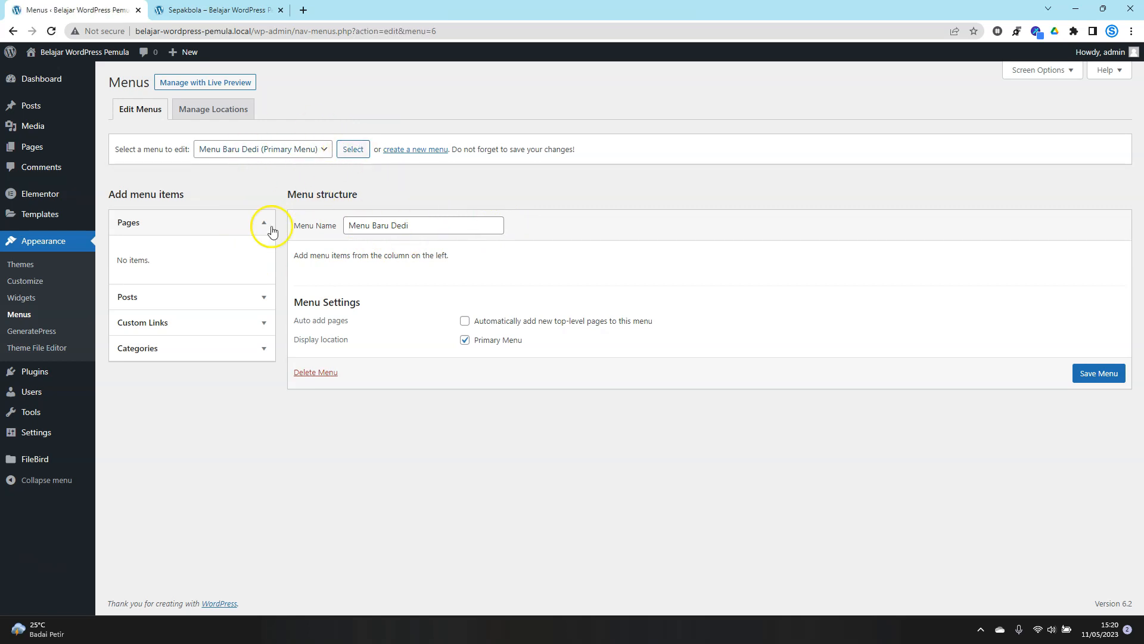
{"action": "left_click_drag", "start_coordinate": [295, 256], "coordinate": [449, 256]}
{"action": "left_click", "coordinate": [501, 258]}
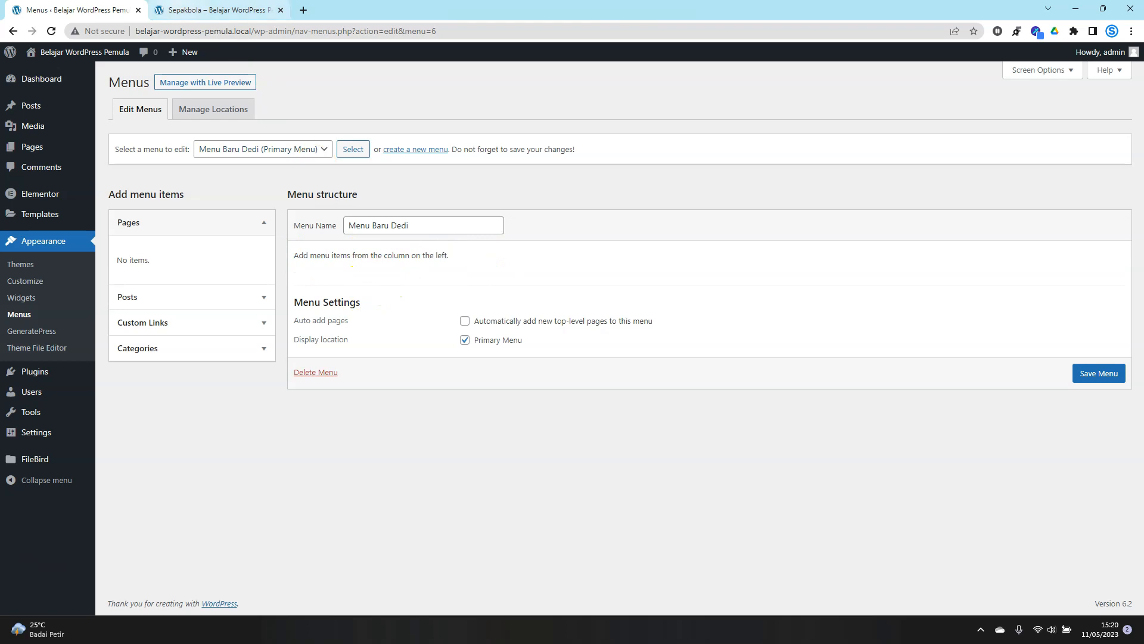
{"action": "left_click", "coordinate": [215, 10]}
{"action": "left_click", "coordinate": [52, 31]}
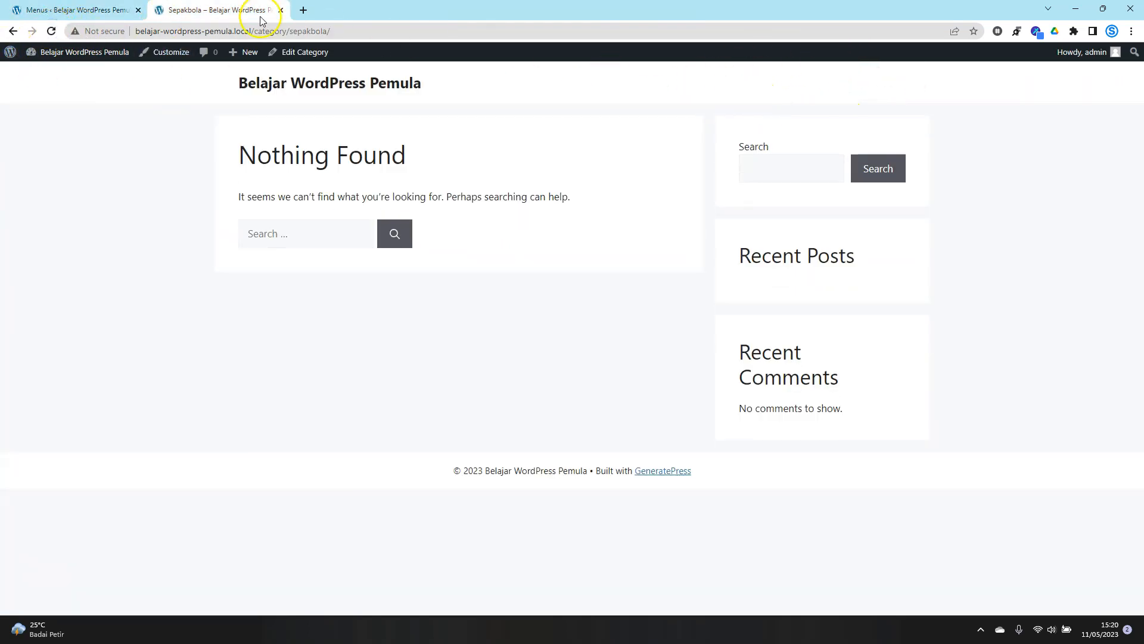
{"action": "left_click", "coordinate": [72, 10]}
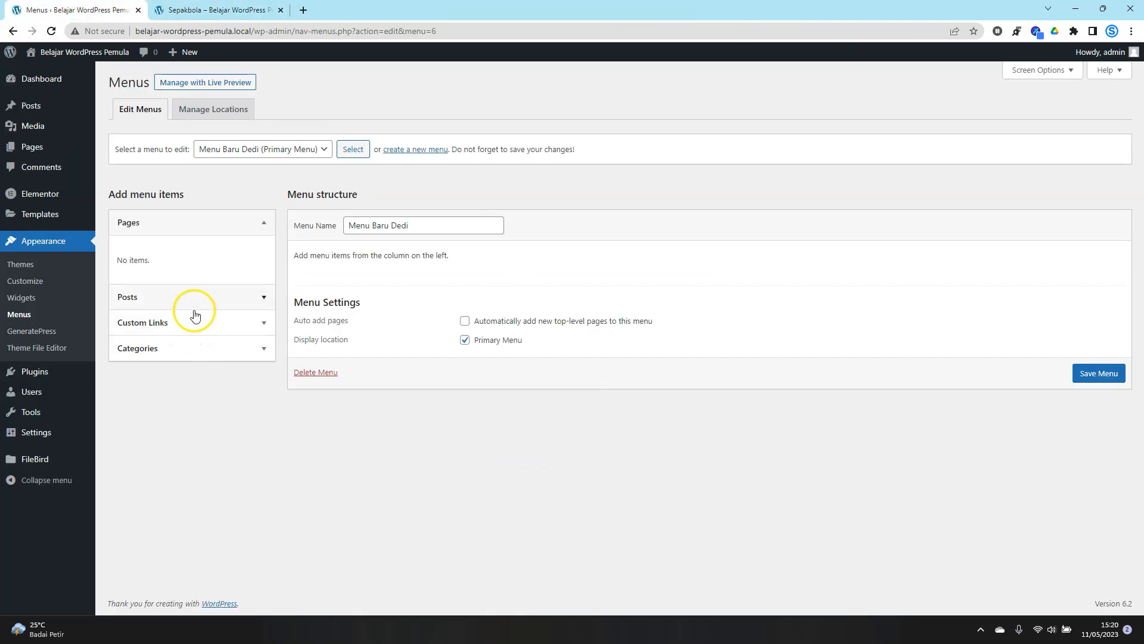
- Examine the Pages, Posts, Custom Links and Categories sources available for adding menu items
{"action": "left_click", "coordinate": [212, 294]}
{"action": "left_click", "coordinate": [185, 316]}
{"action": "left_click", "coordinate": [173, 396]}
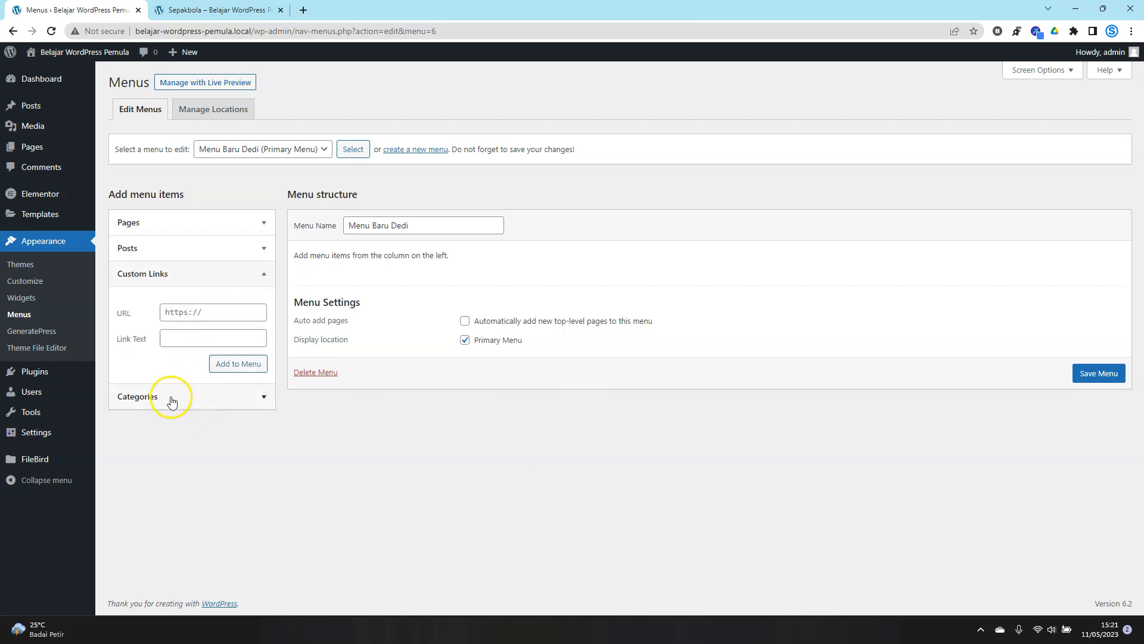
{"action": "left_click", "coordinate": [168, 224]}
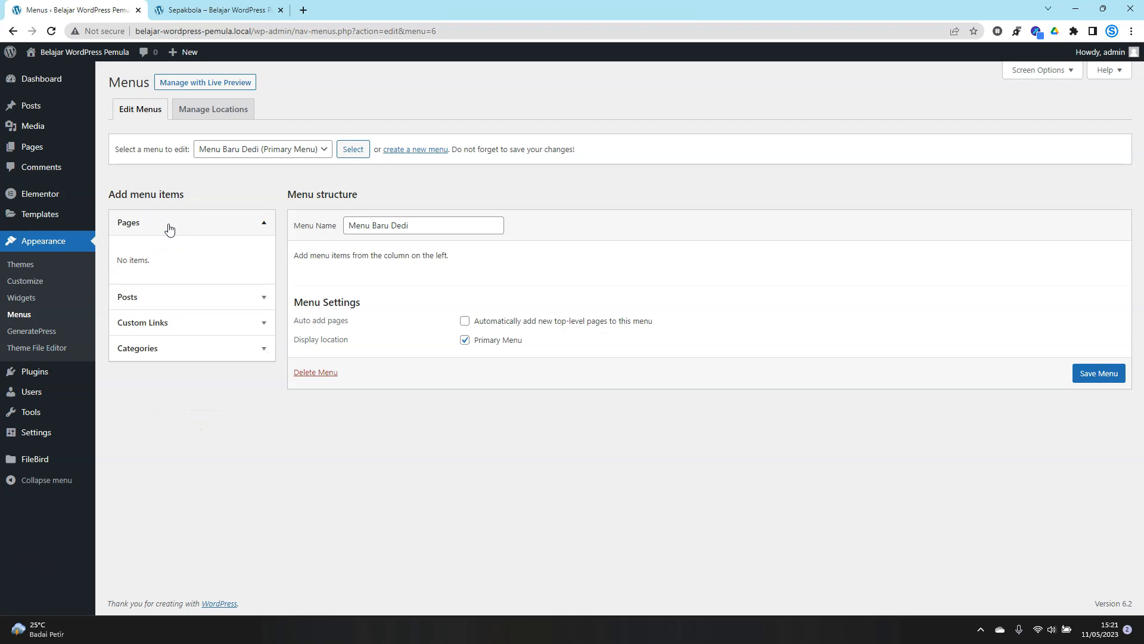
{"action": "left_click", "coordinate": [156, 244]}
{"action": "left_click", "coordinate": [138, 297]}
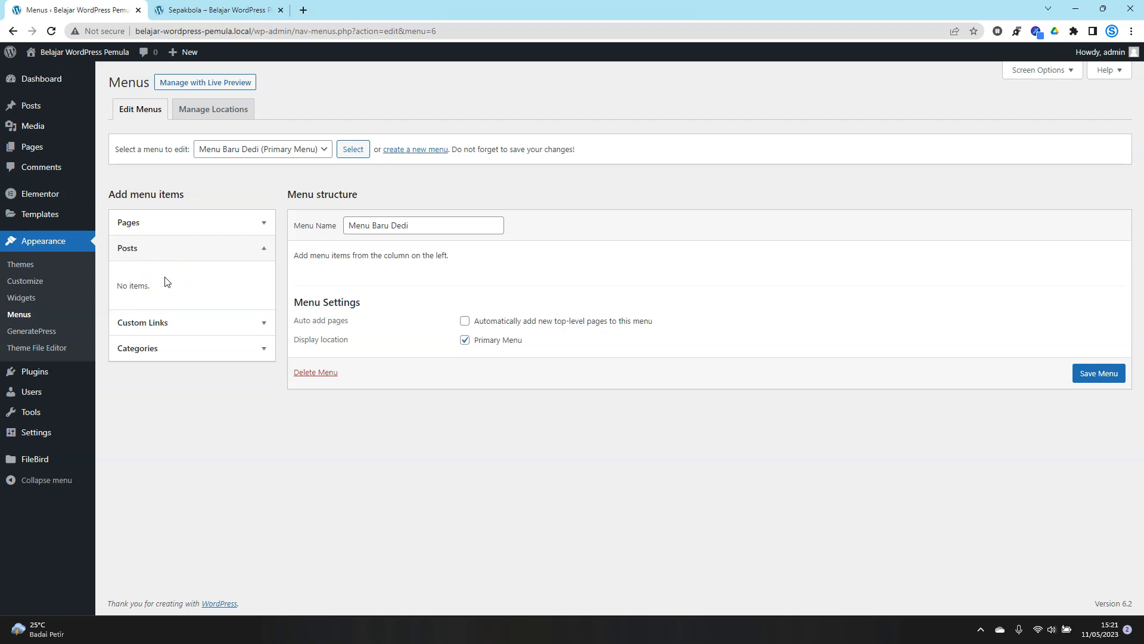
{"action": "left_click", "coordinate": [153, 322]}
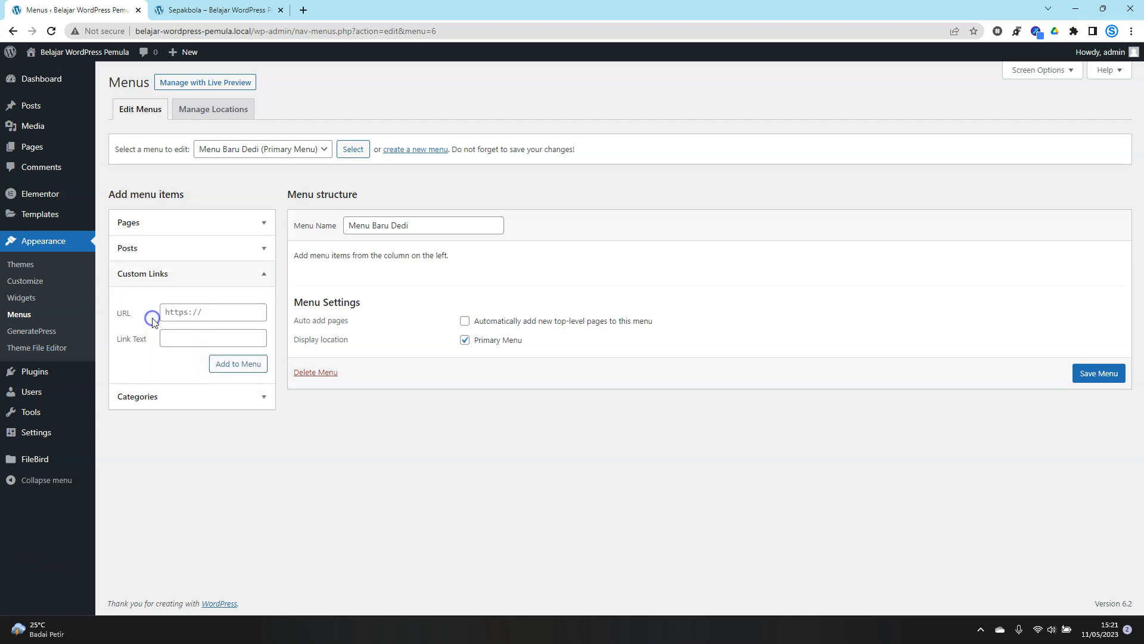
{"action": "left_click", "coordinate": [216, 312]}
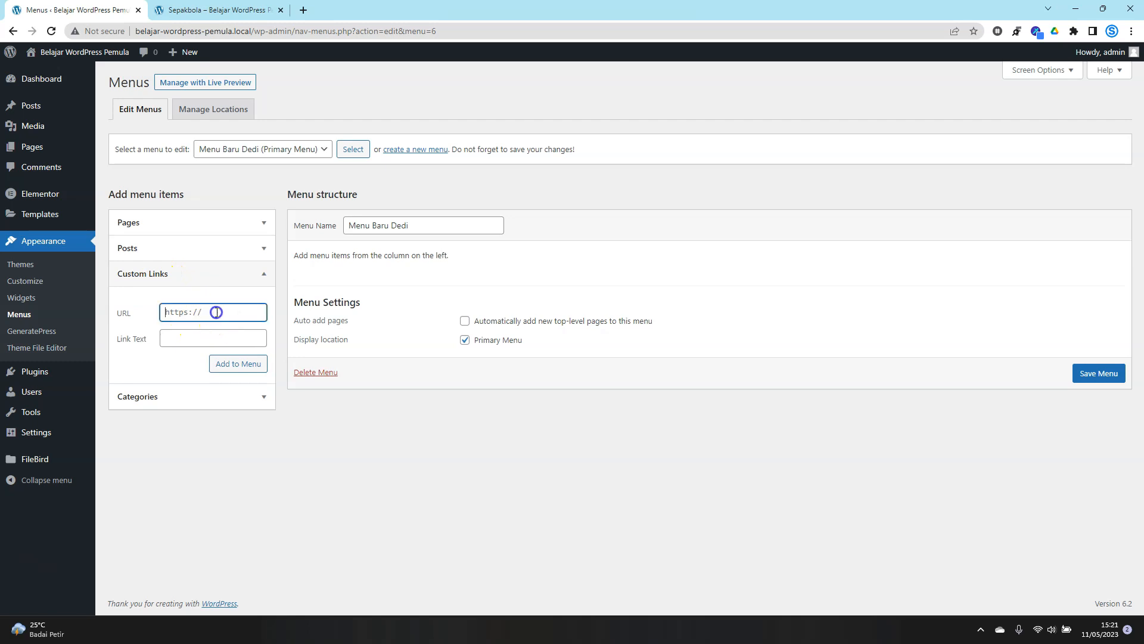
{"action": "left_click", "coordinate": [162, 311]}
{"action": "left_click", "coordinate": [170, 340]}
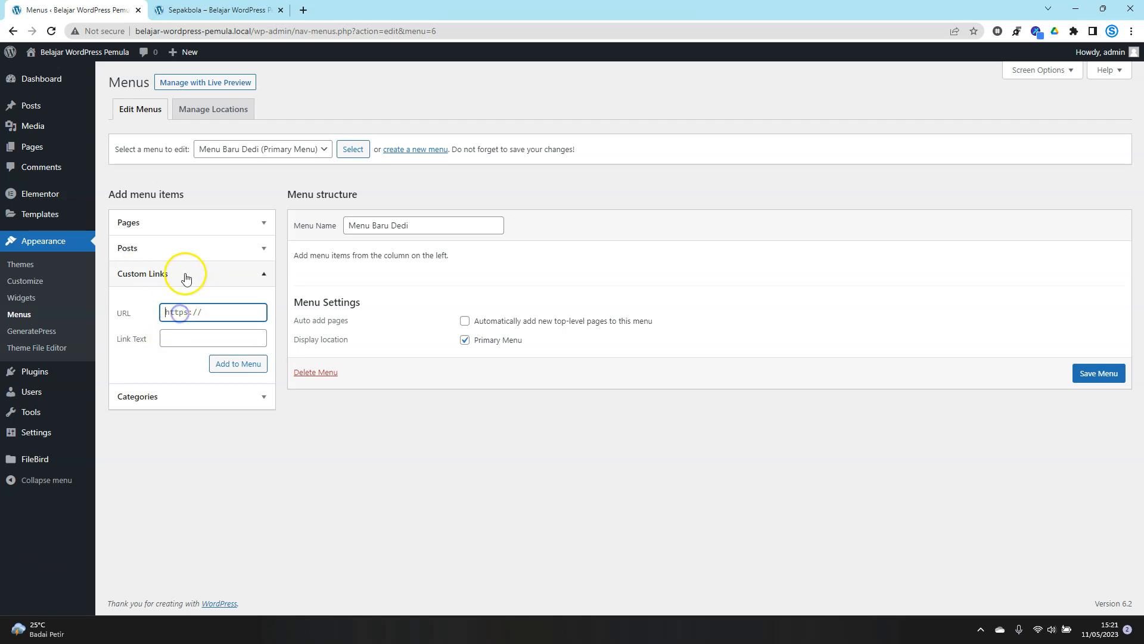
{"action": "left_click", "coordinate": [167, 390]}
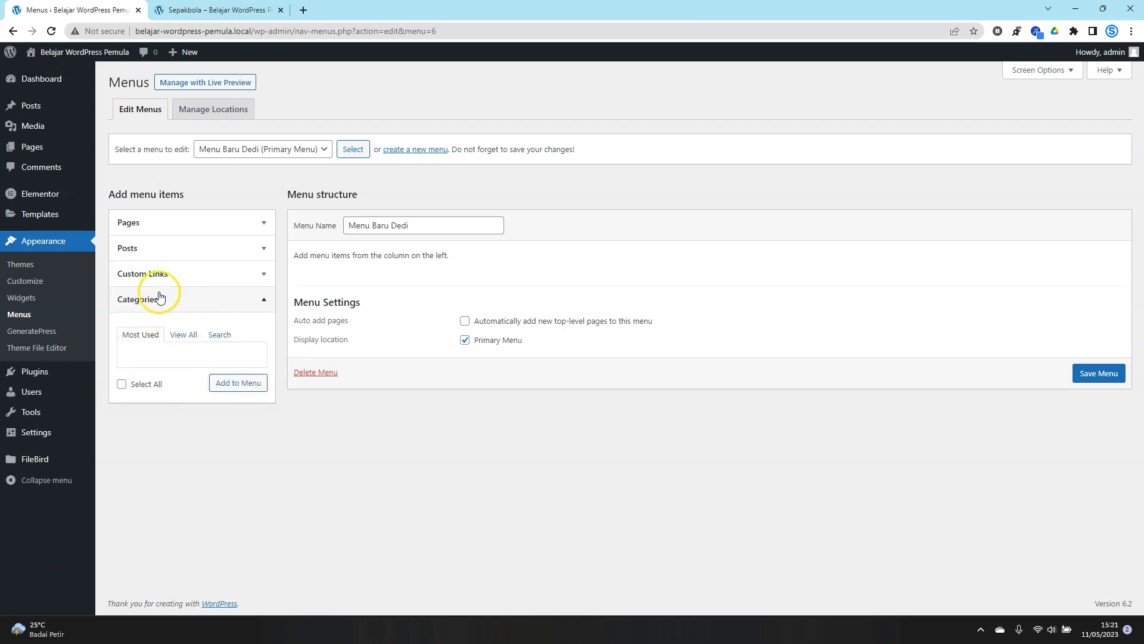
{"action": "left_click", "coordinate": [160, 296]}
{"action": "left_click", "coordinate": [147, 222]}
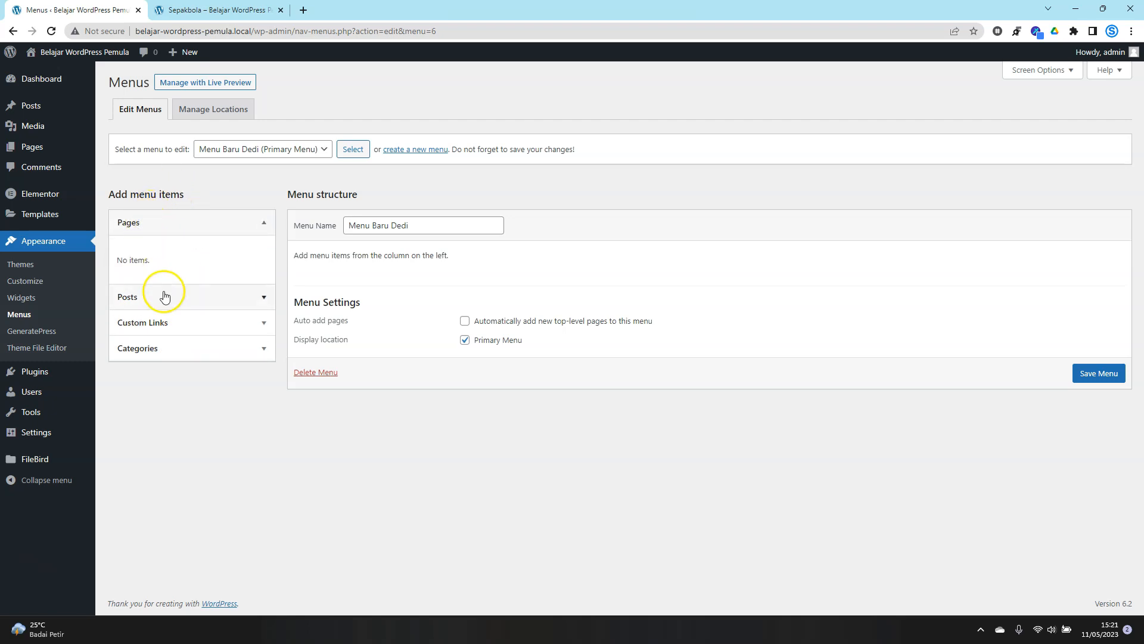
- Create a page titled "Pages Baru 1" with a person's full name as body text and publish it
{"action": "left_click", "coordinate": [36, 153]}
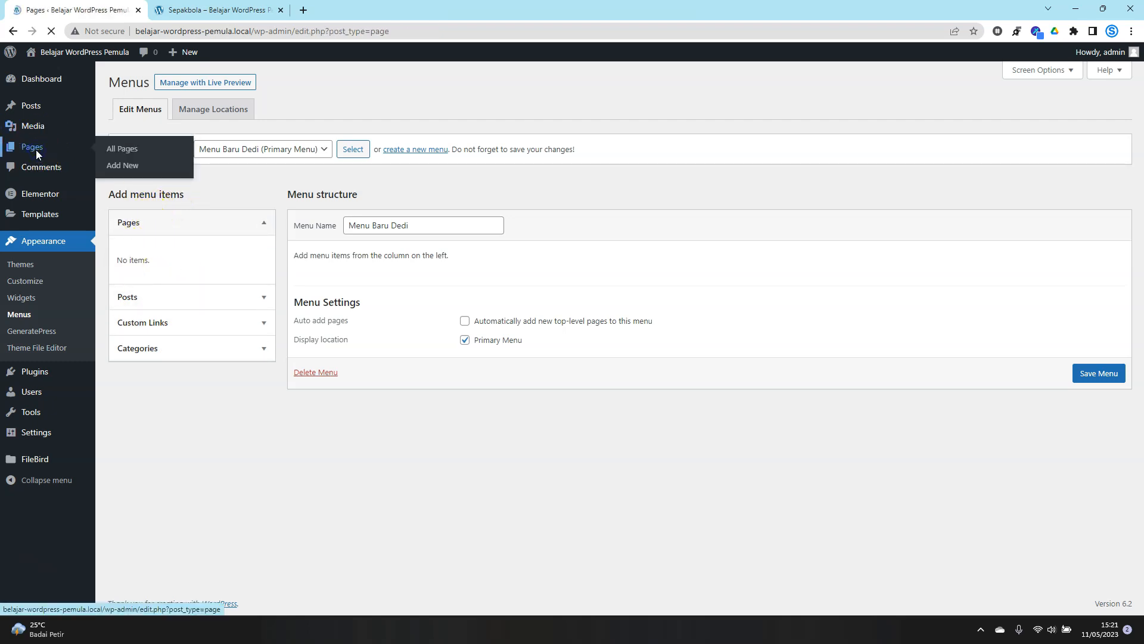
{"action": "left_click", "coordinate": [163, 83]}
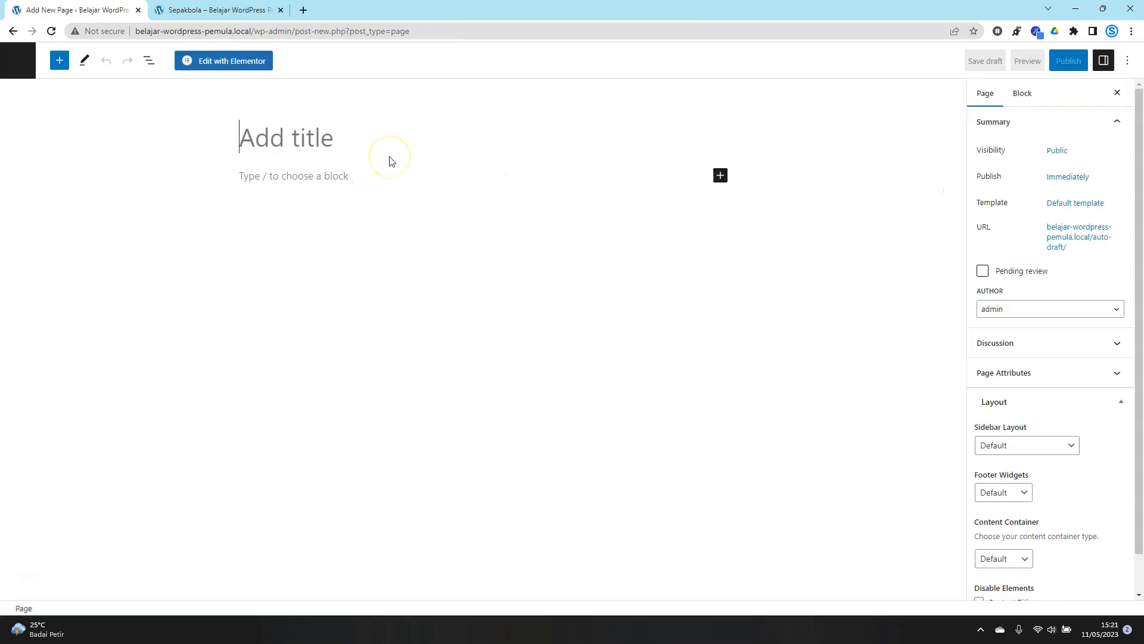
{"action": "type", "text": "Pag"}
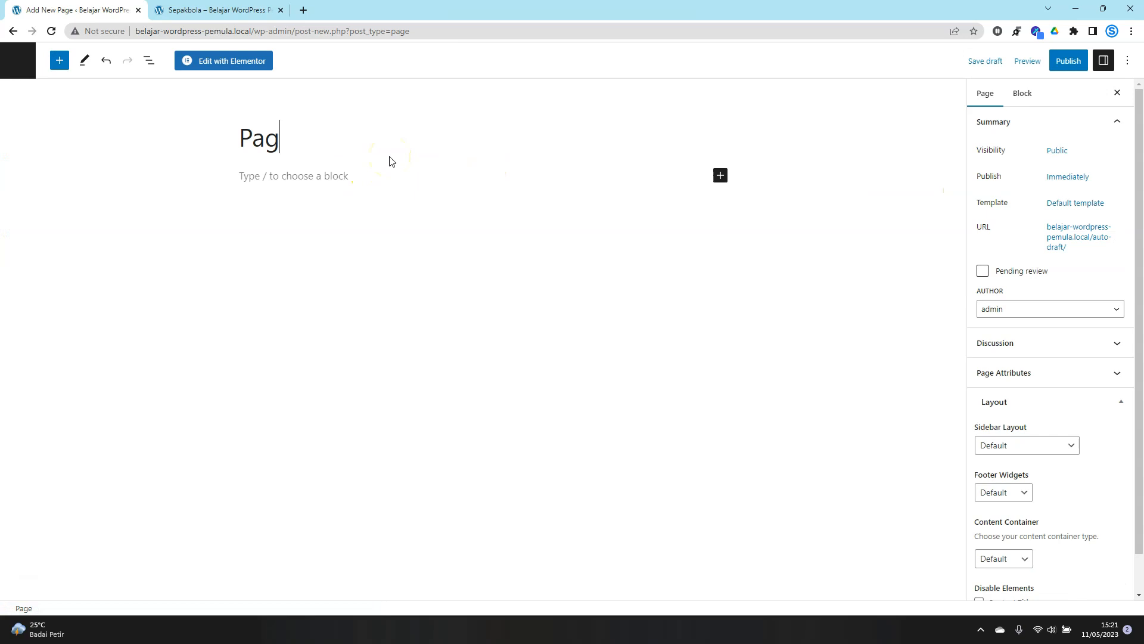
{"action": "key", "text": "BackSpace"}
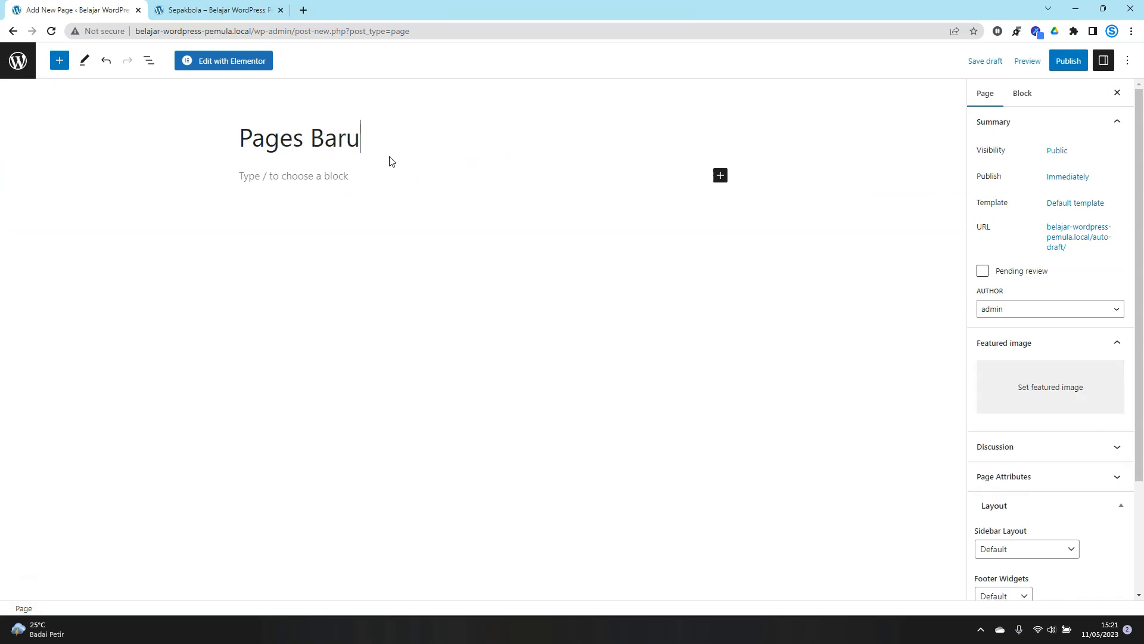
{"action": "key", "text": "Return"}
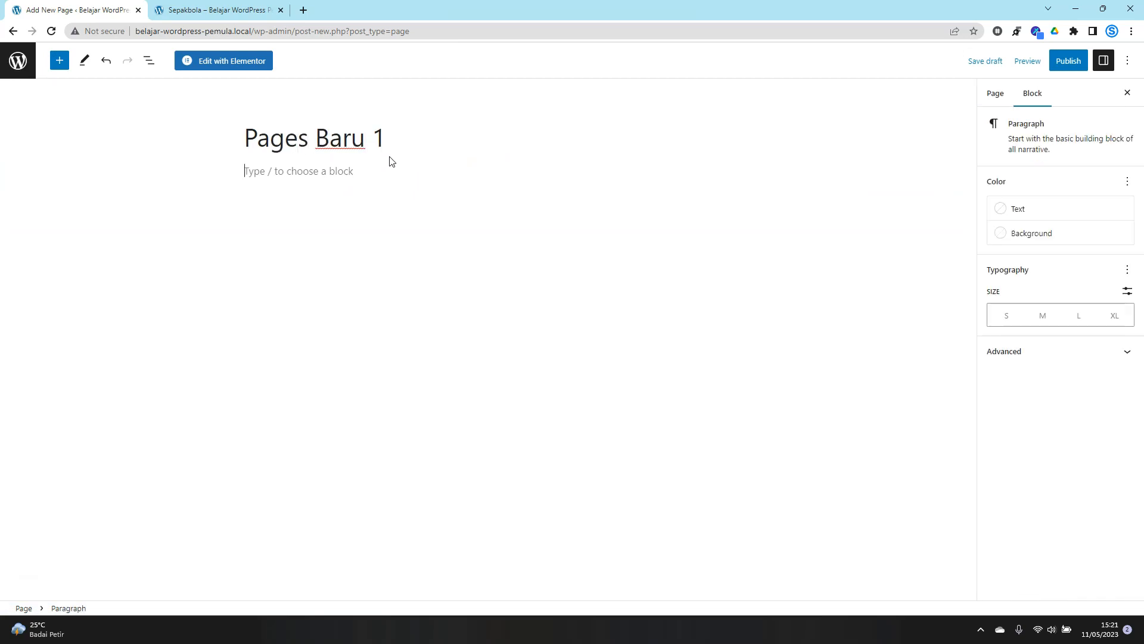
{"action": "type", "text": "Dedi Nugroho"}
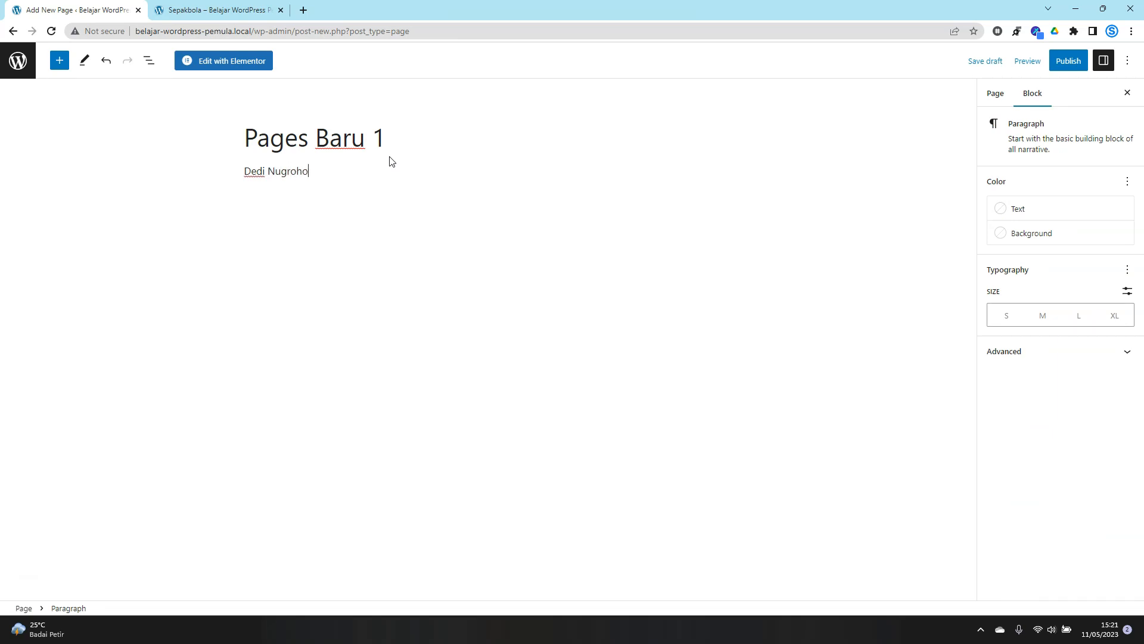
{"action": "left_click", "coordinate": [1068, 62]}
{"action": "left_click", "coordinate": [1022, 57]}
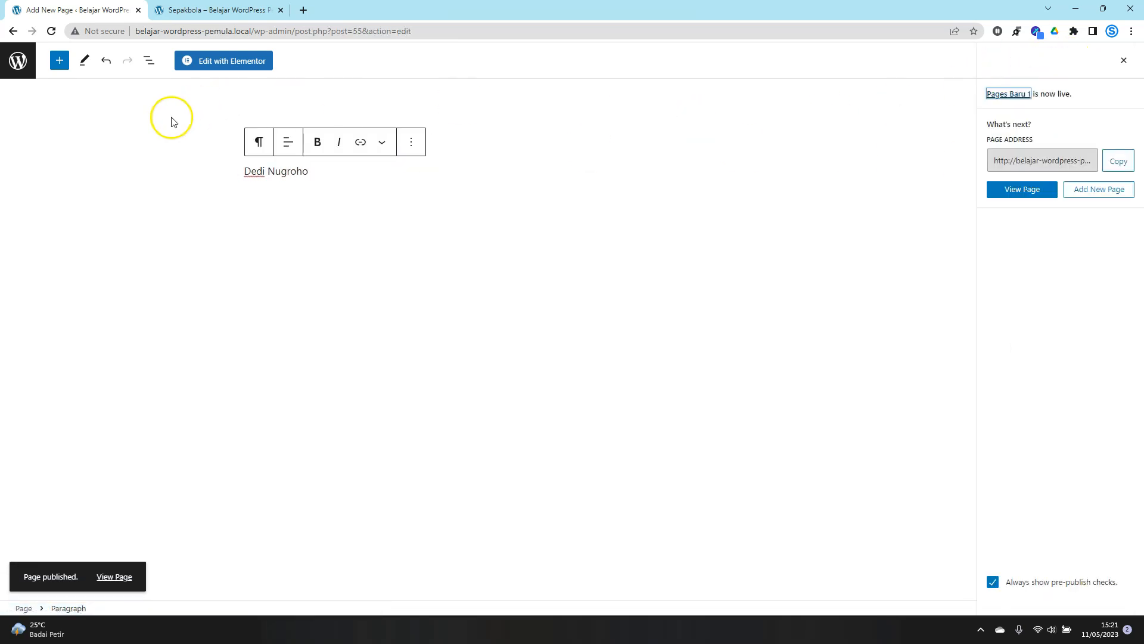
- Create and publish a post titled "Postingan", a first name and "Baru", with the person's full name plus "Baru postingan" as body text
{"action": "left_click", "coordinate": [17, 61]}
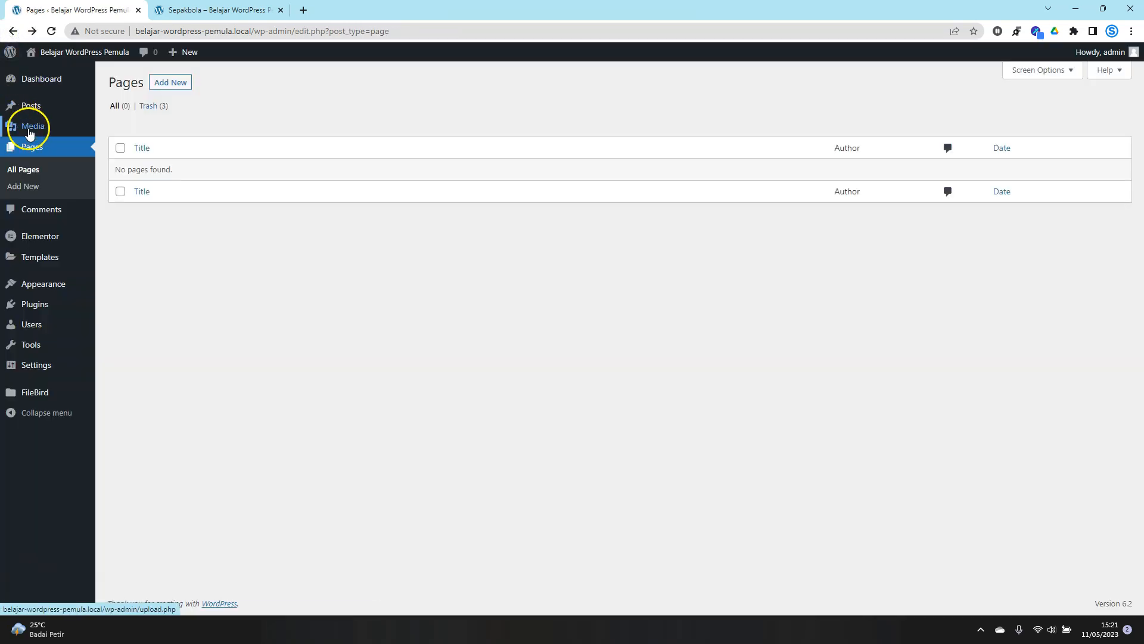
{"action": "left_click", "coordinate": [34, 108]}
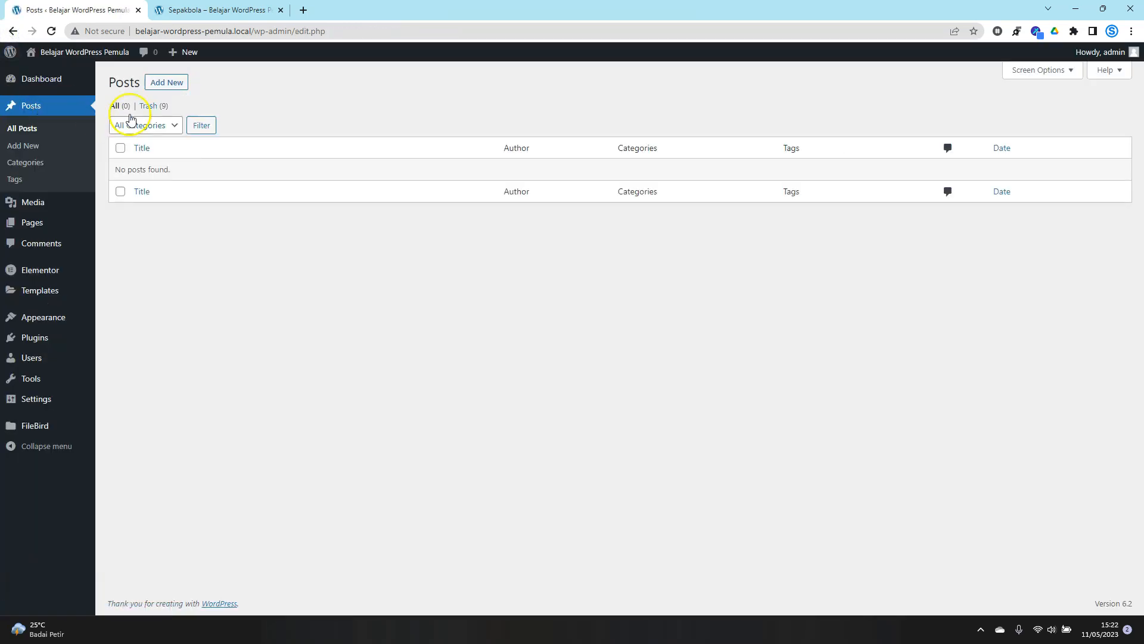
{"action": "left_click", "coordinate": [166, 82]}
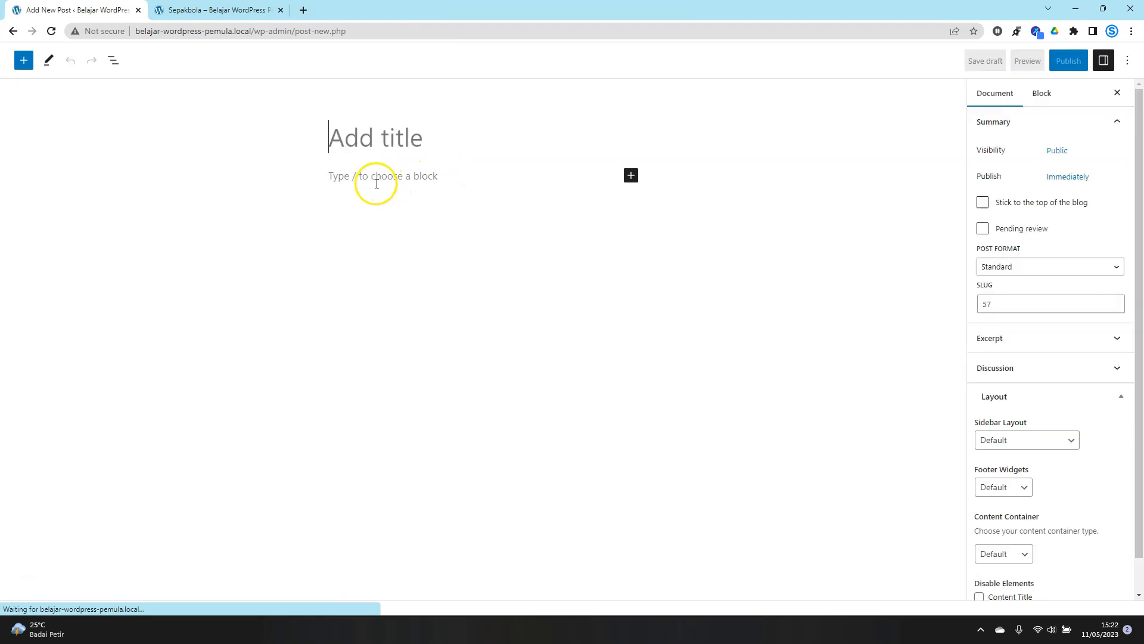
{"action": "type", "text": "Postingan Dedi Baru"}
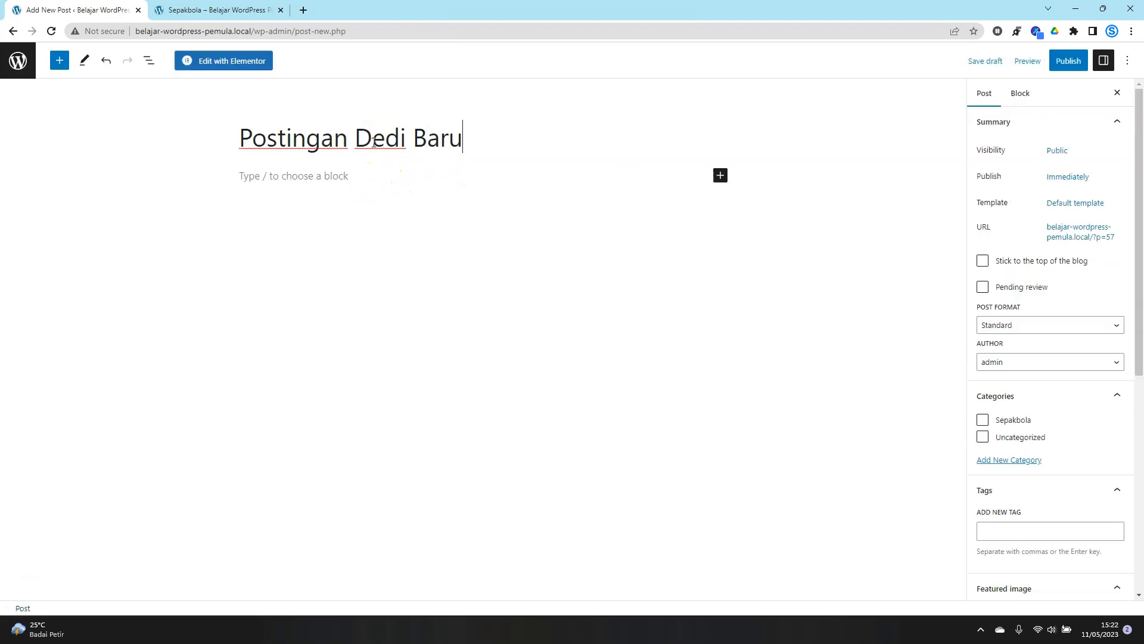
{"action": "key", "text": "Return"}
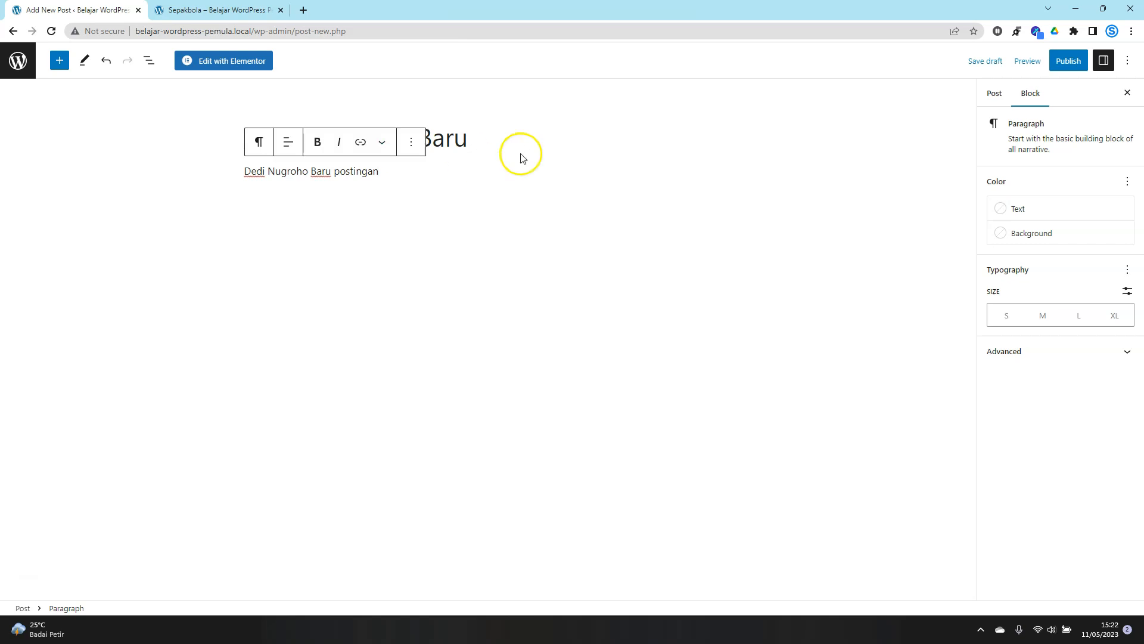
{"action": "left_click", "coordinate": [1078, 61]}
{"action": "left_click", "coordinate": [1040, 60]}
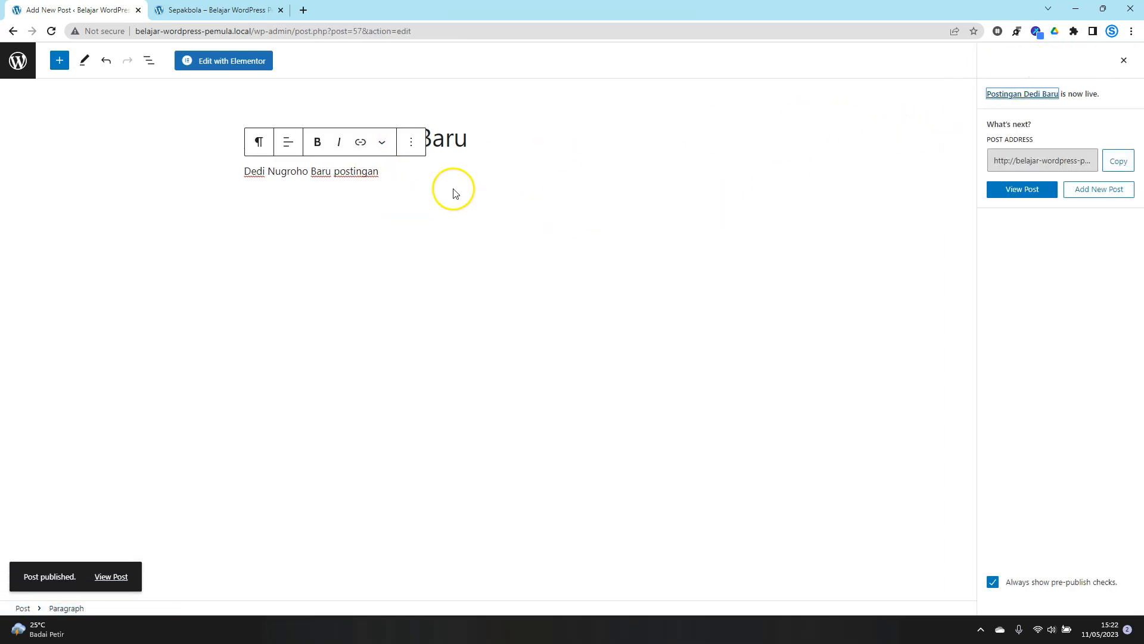
- Reload the posts list and open the pages list to check the newly published post and page
{"action": "left_click", "coordinate": [12, 32]}
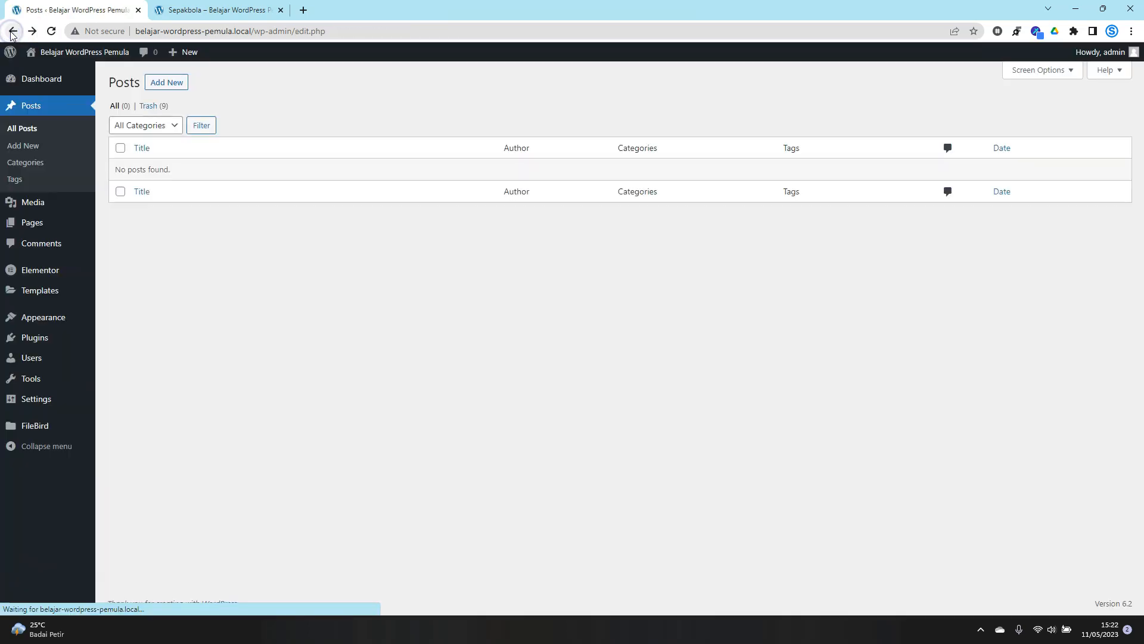
{"action": "left_click", "coordinate": [49, 34]}
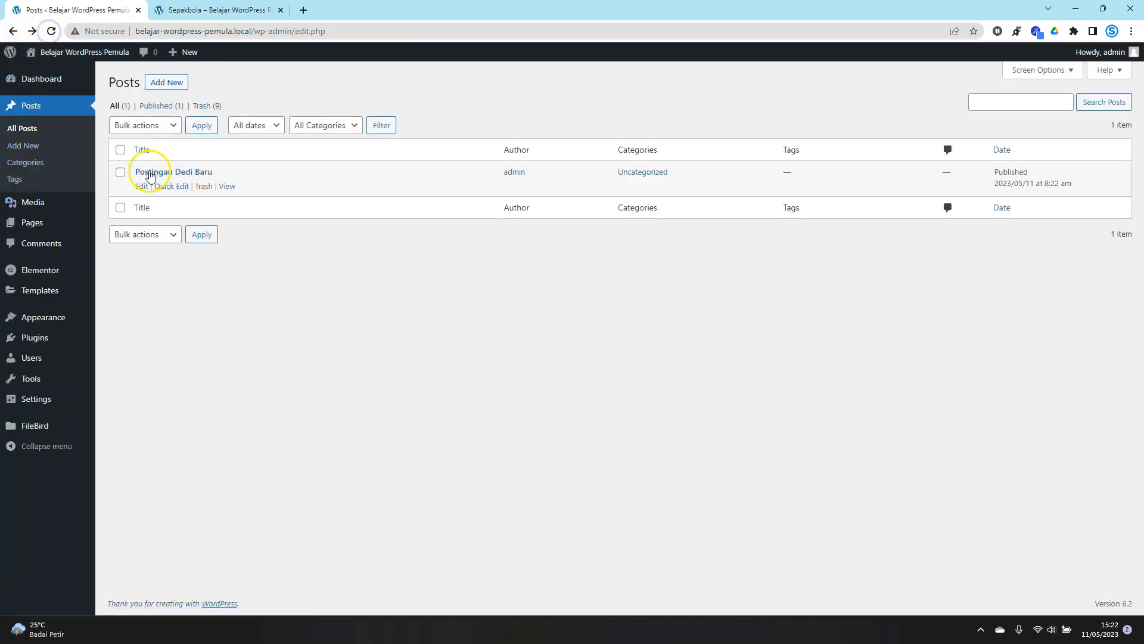
{"action": "left_click", "coordinate": [44, 226]}
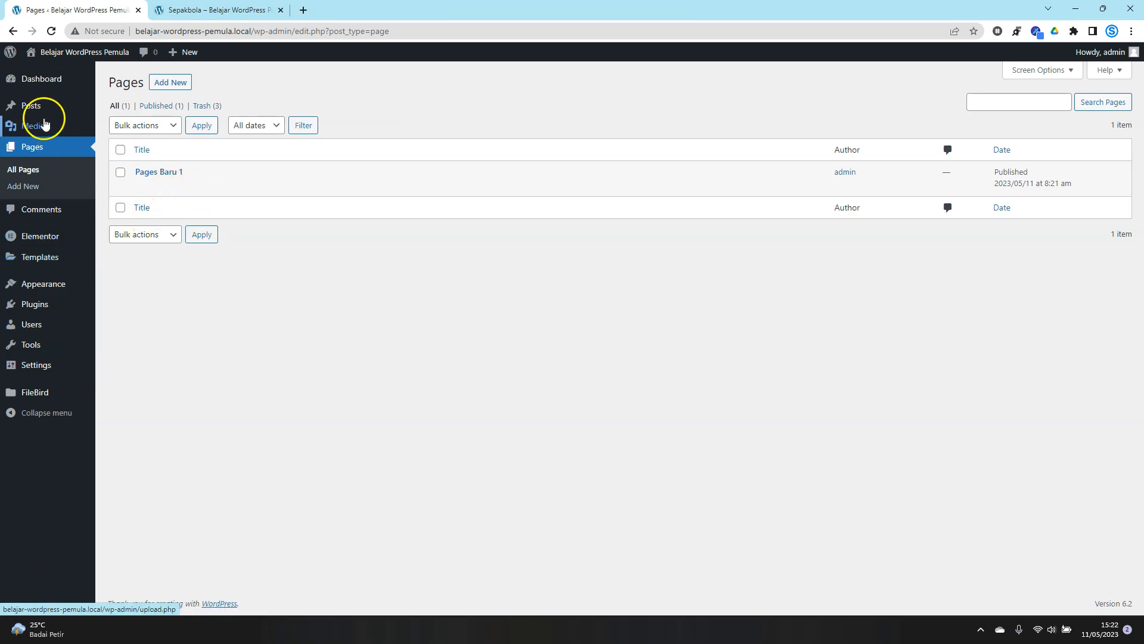
- Add a post category named Pendidikan with the slug pendidikan and no parent category
{"action": "mouse_move", "coordinate": [41, 108]}
{"action": "left_click", "coordinate": [132, 146]}
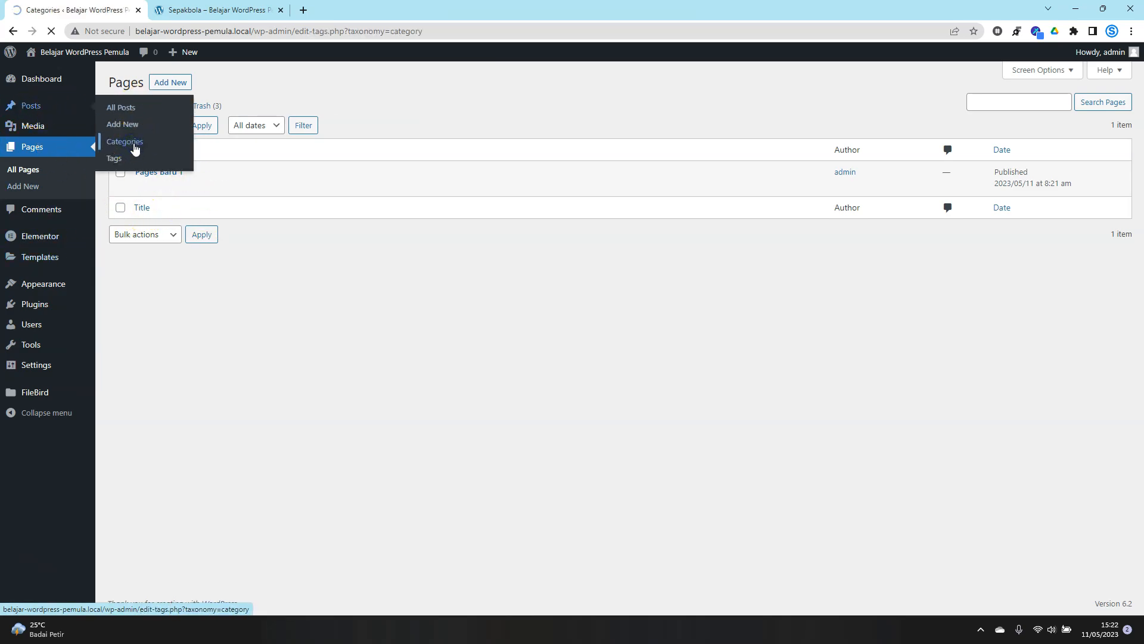
{"action": "left_click", "coordinate": [195, 152]}
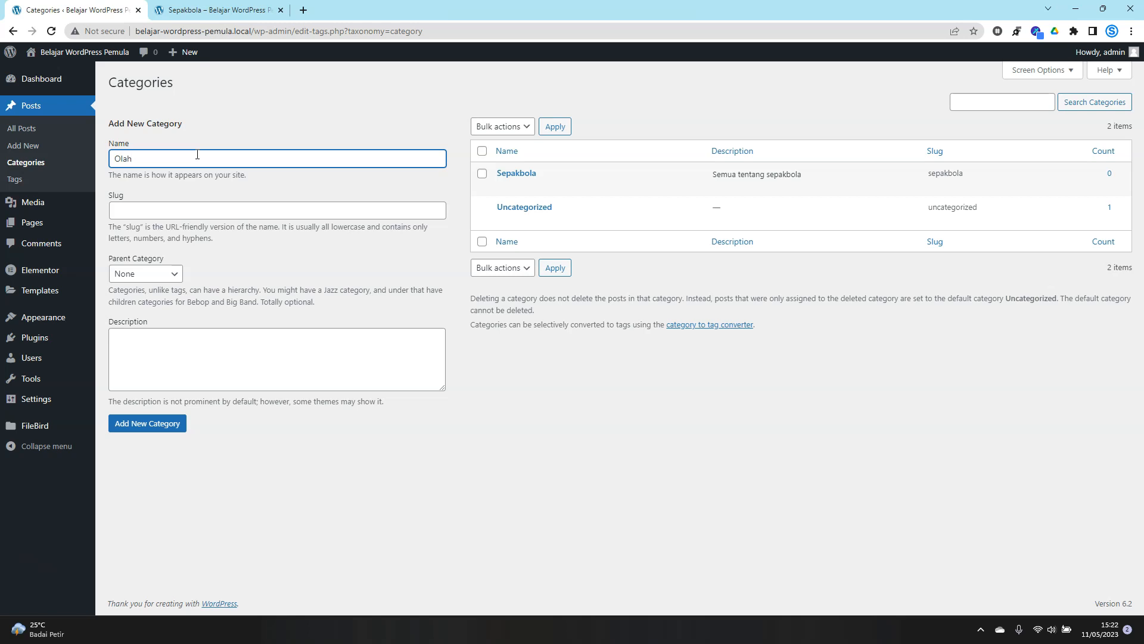
{"action": "key", "text": "Tab"}
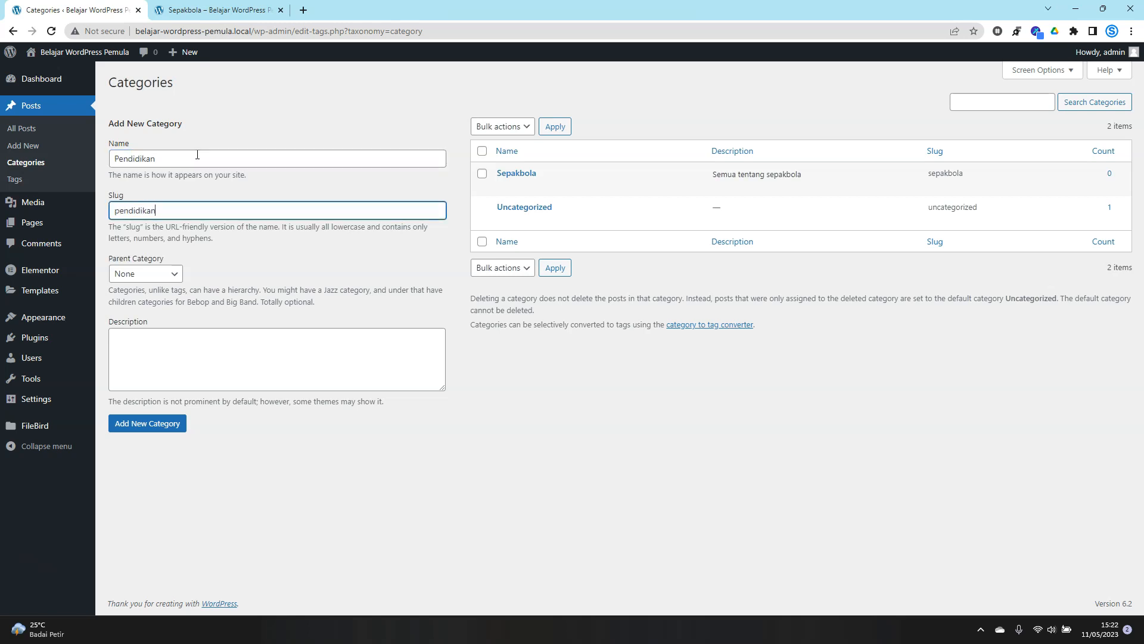
{"action": "key", "text": "Tab"}
{"action": "key", "text": "Tab"}
{"action": "key", "text": "Tab"}
{"action": "left_click", "coordinate": [147, 425]}
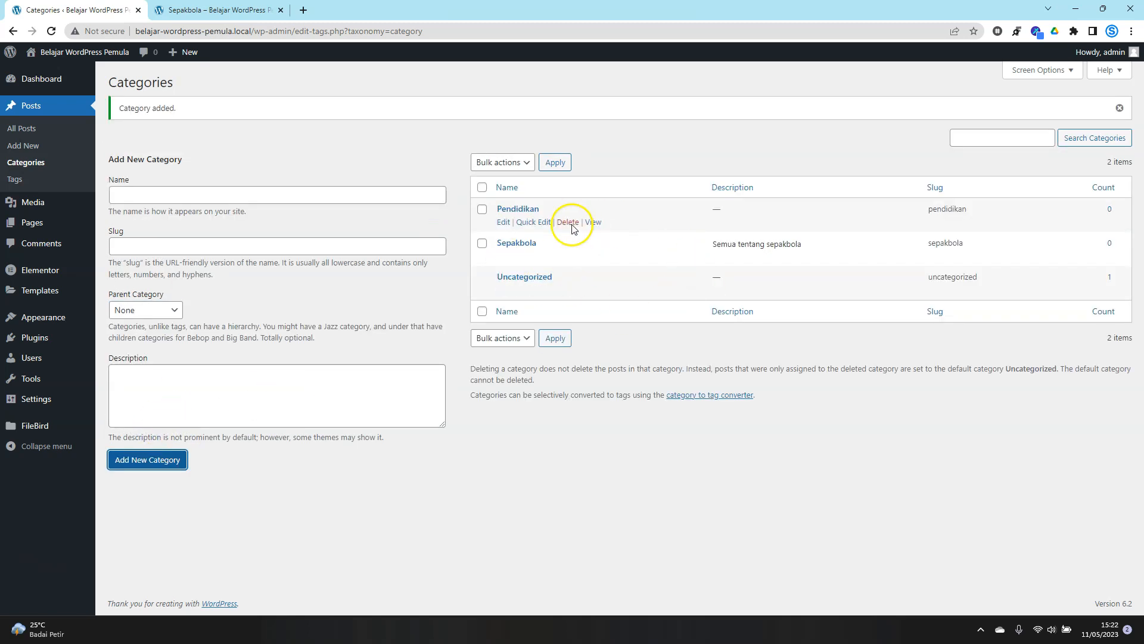
- Return to the menu editor and check the header navigation on the live site's home page
{"action": "mouse_move", "coordinate": [30, 234]}
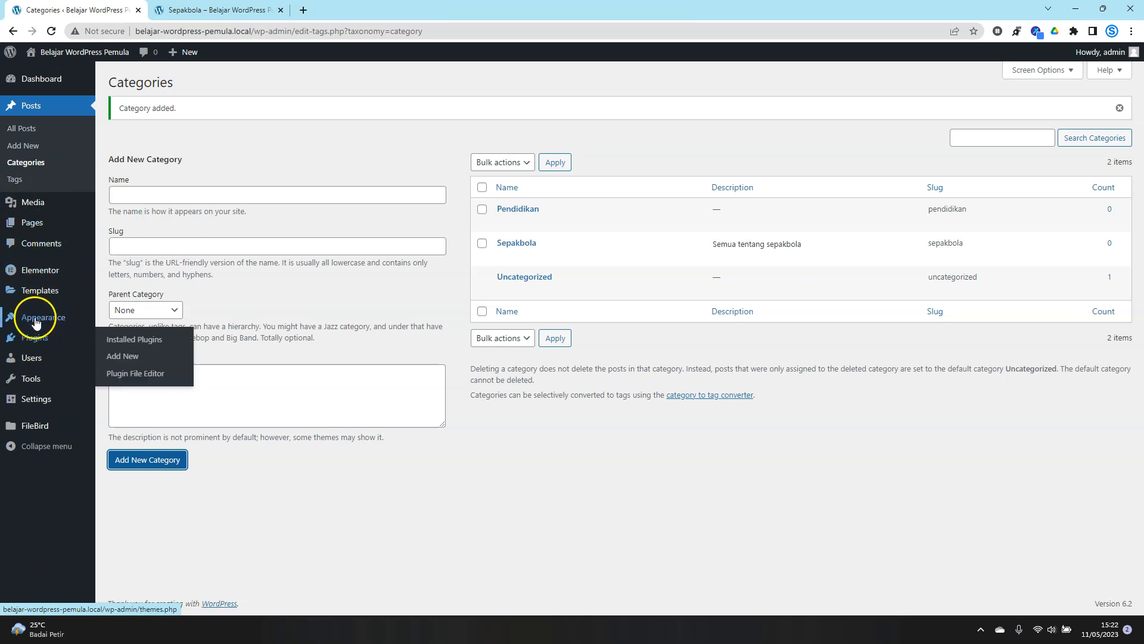
{"action": "mouse_move", "coordinate": [76, 322]}
{"action": "left_click", "coordinate": [118, 370]}
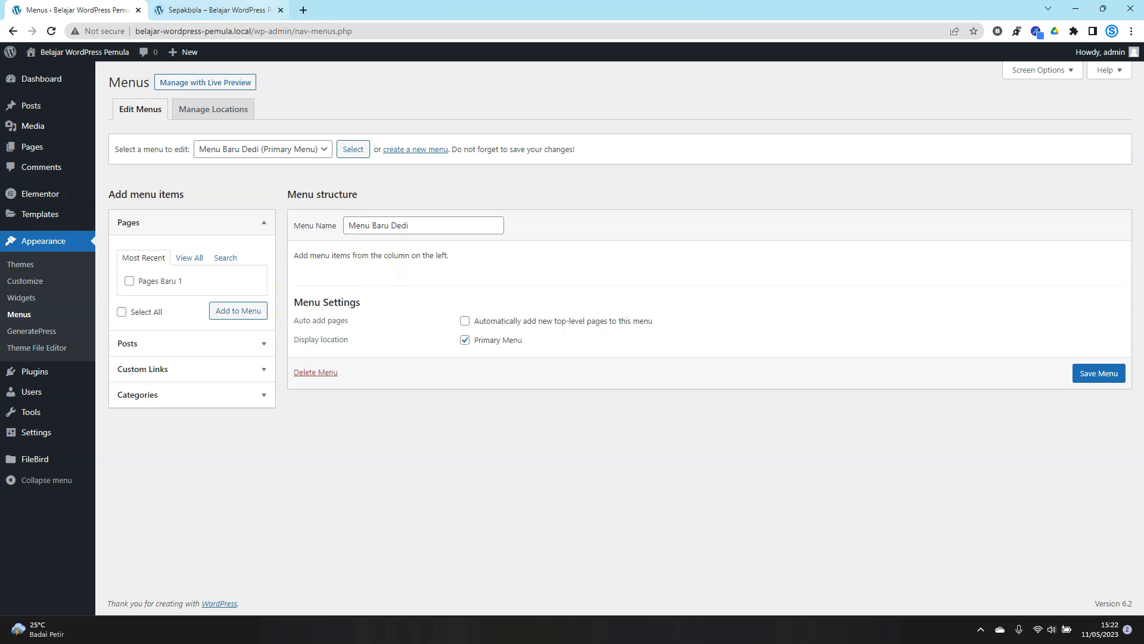
{"action": "left_click", "coordinate": [215, 9]}
{"action": "left_click", "coordinate": [278, 76]}
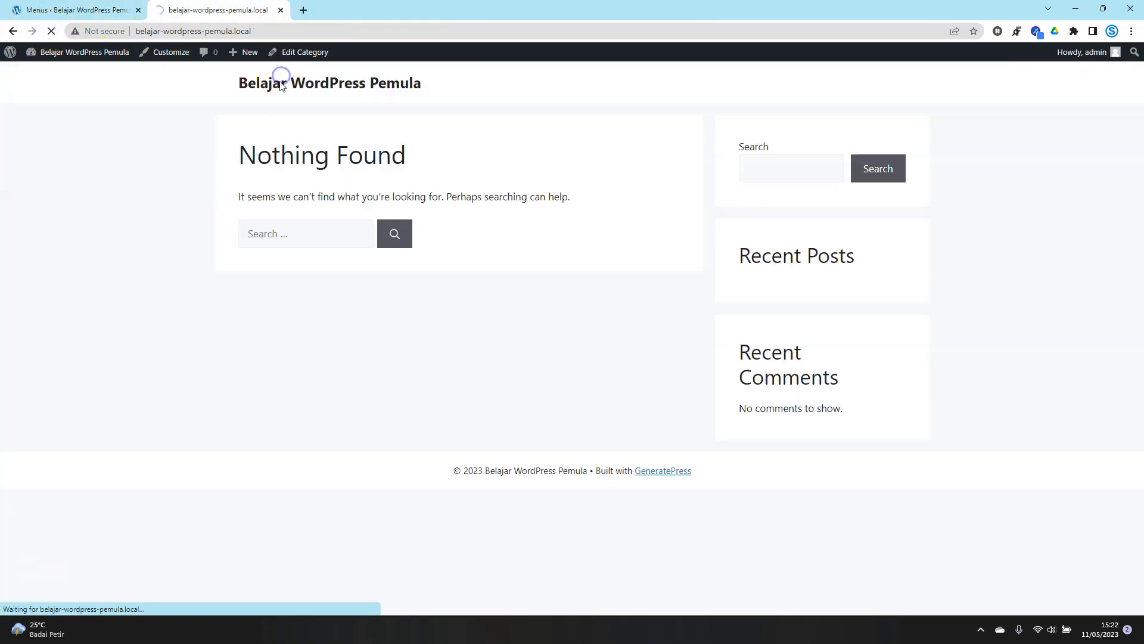
{"action": "left_click", "coordinate": [119, 9]}
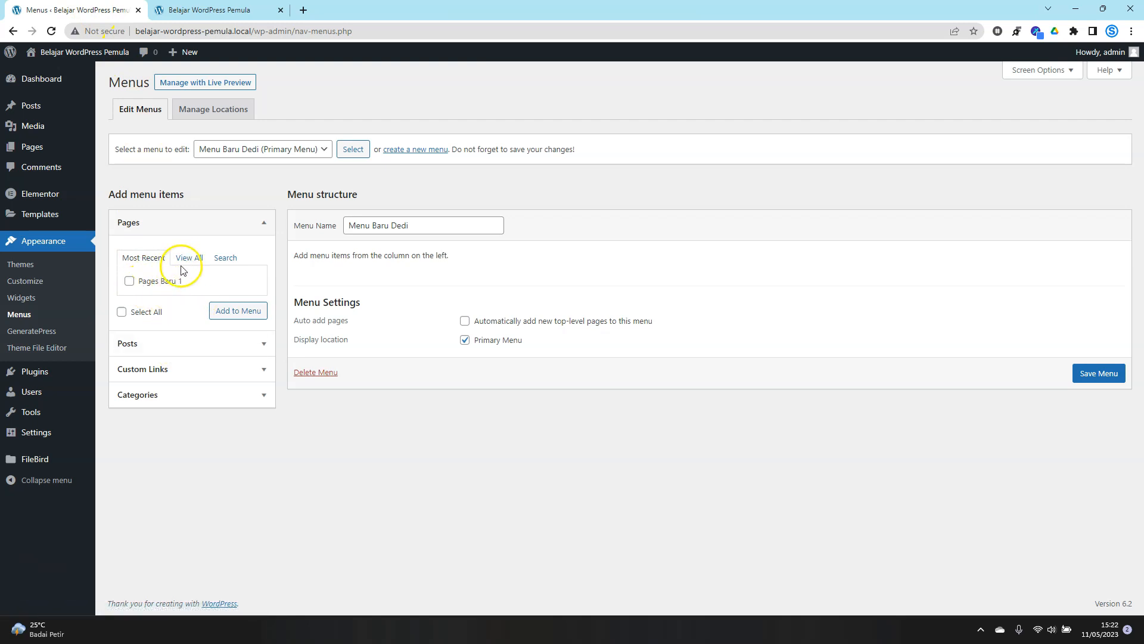
- Add the page Pages Baru 1 and the newly published post to the menu structure
{"action": "left_click", "coordinate": [160, 225]}
{"action": "left_click", "coordinate": [158, 225]}
{"action": "left_click", "coordinate": [129, 281]}
{"action": "left_click", "coordinate": [158, 304]}
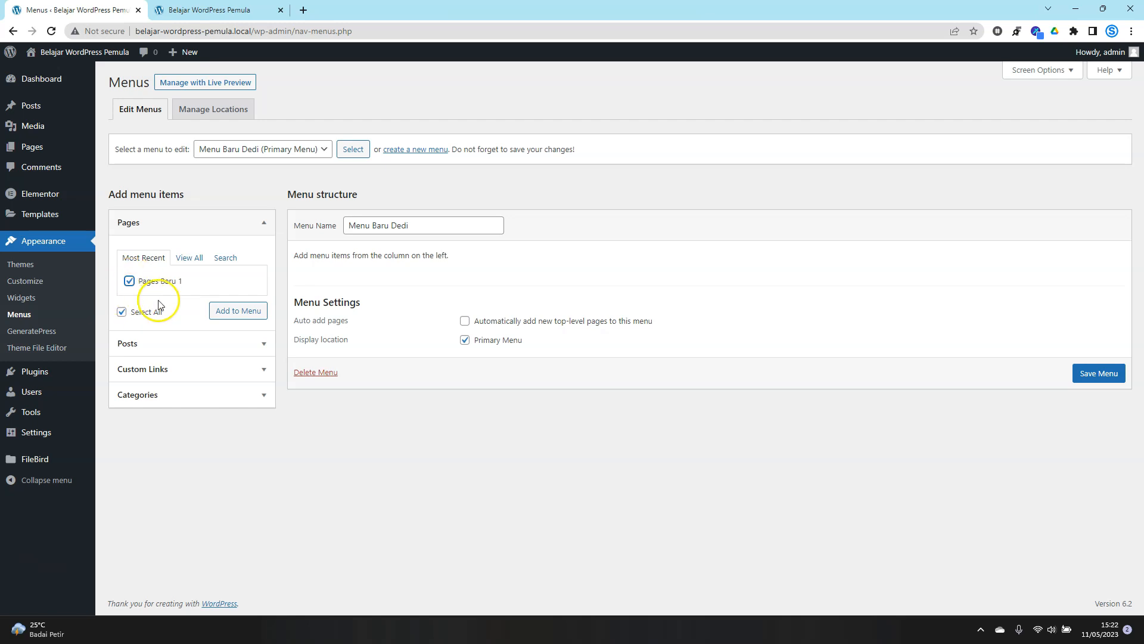
{"action": "left_click", "coordinate": [233, 315]}
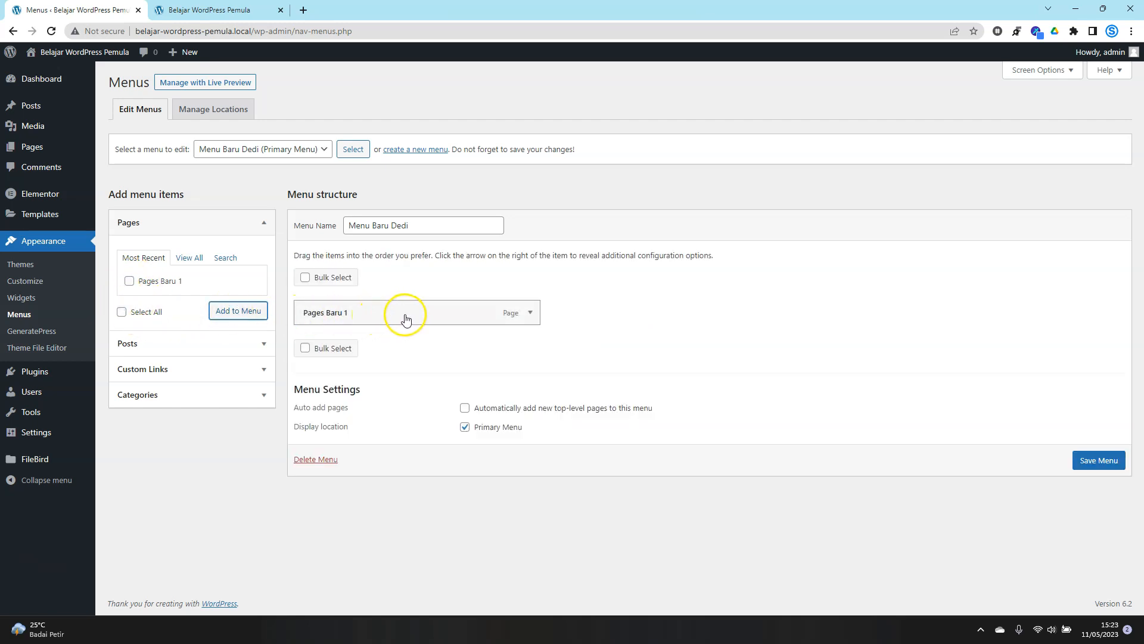
{"action": "left_click", "coordinate": [169, 345]}
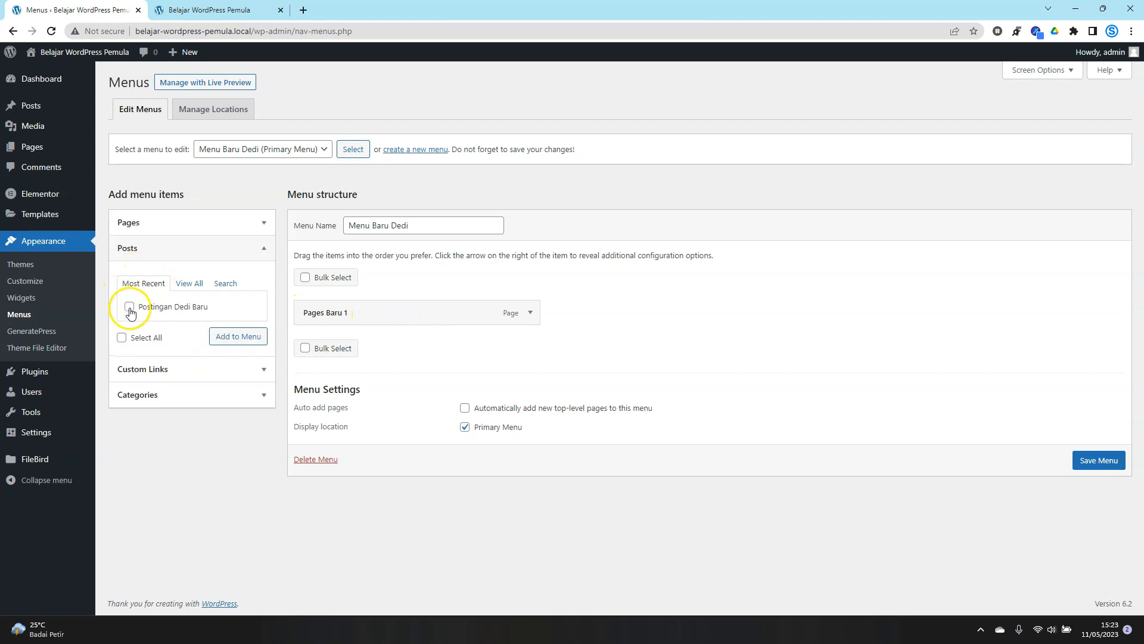
{"action": "left_click", "coordinate": [237, 336]}
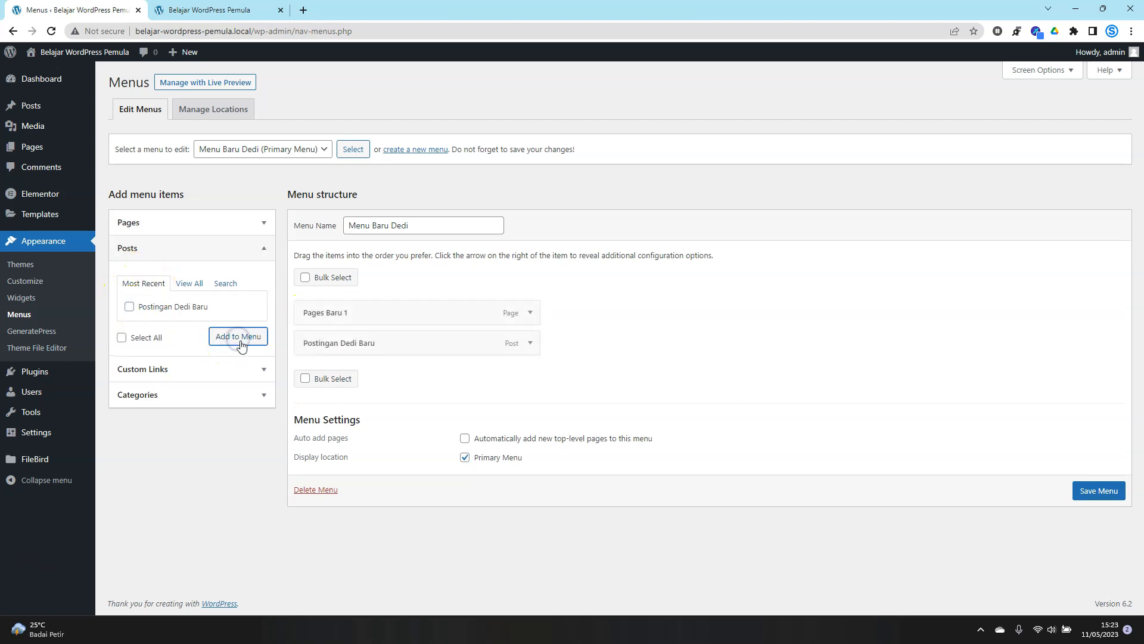
- Add the Pendidikan category to the menu structure from the full list of categories
{"action": "left_click", "coordinate": [163, 372]}
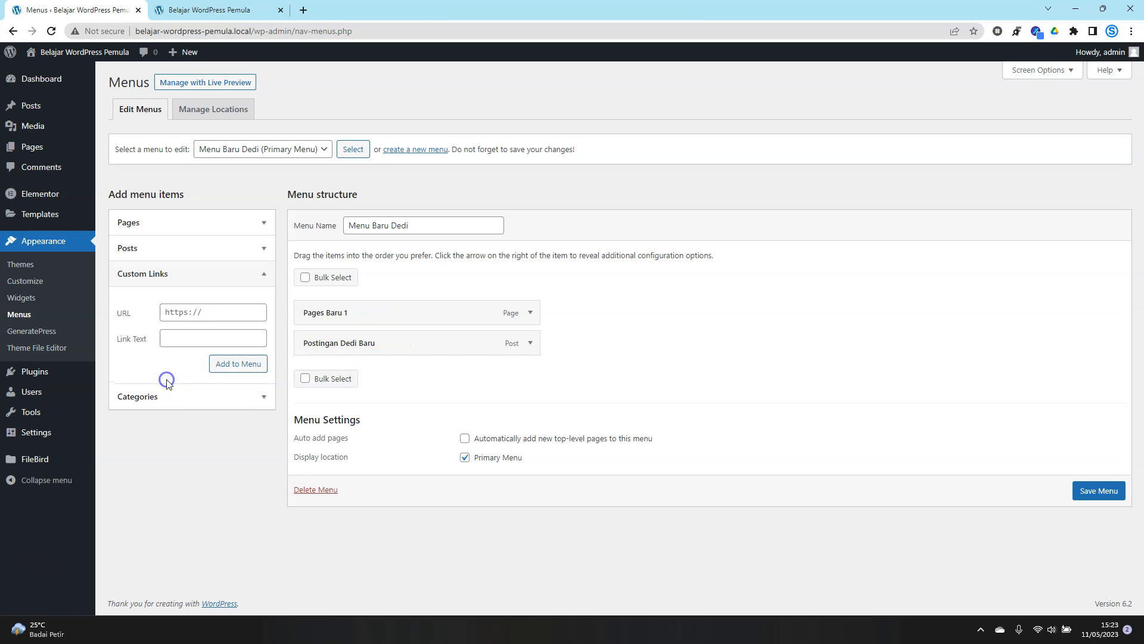
{"action": "left_click", "coordinate": [154, 396]}
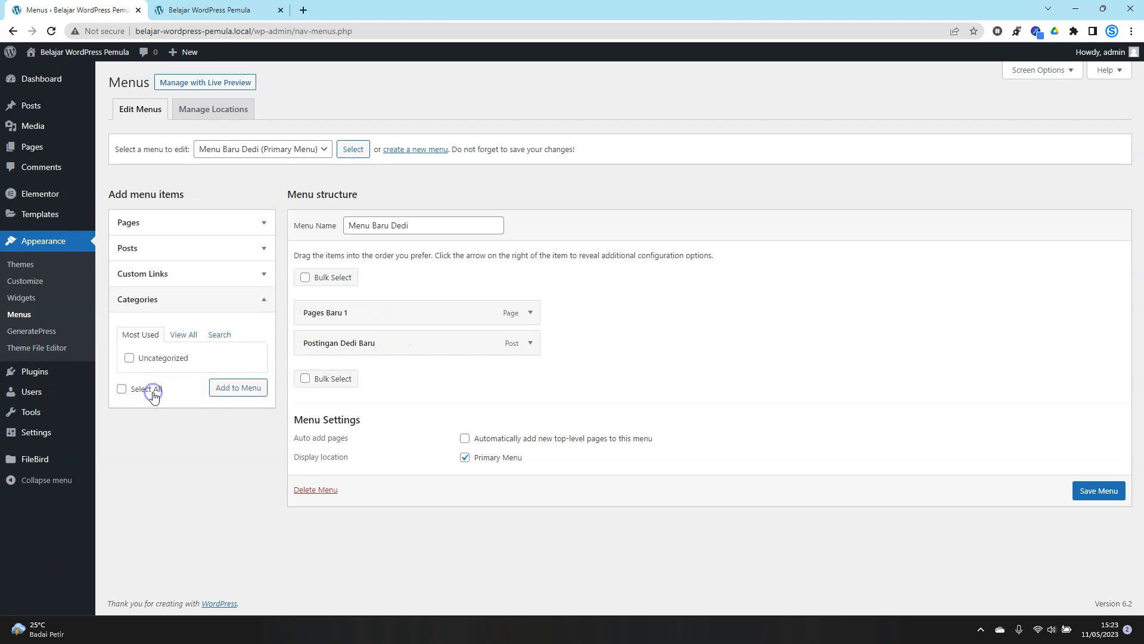
{"action": "left_click", "coordinate": [183, 337]}
{"action": "left_click", "coordinate": [129, 358]}
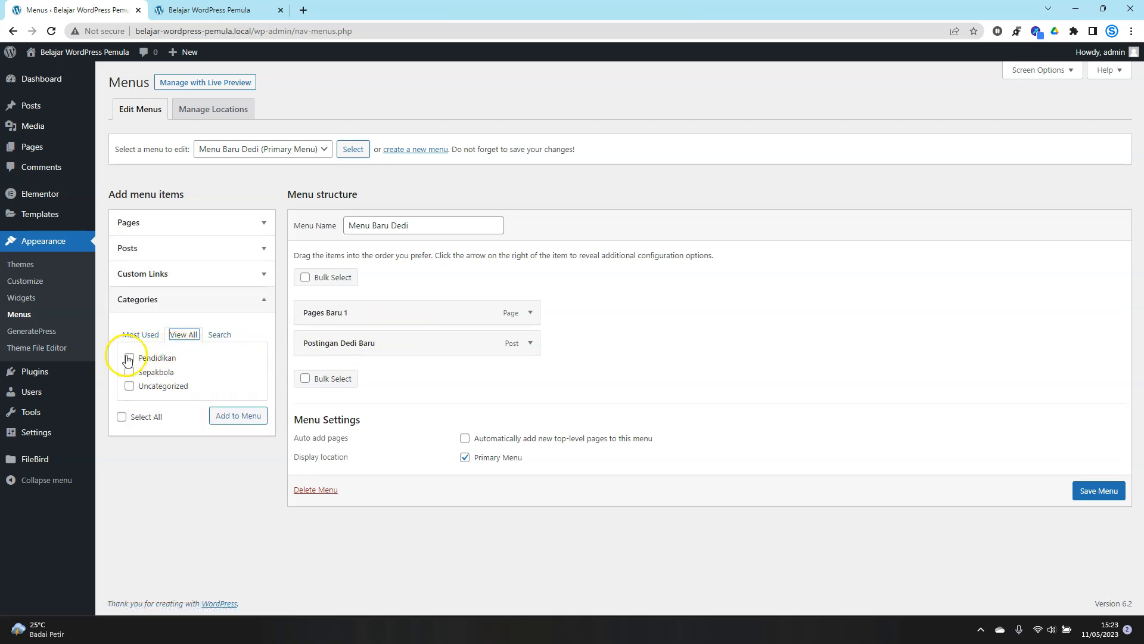
{"action": "left_click", "coordinate": [227, 411]}
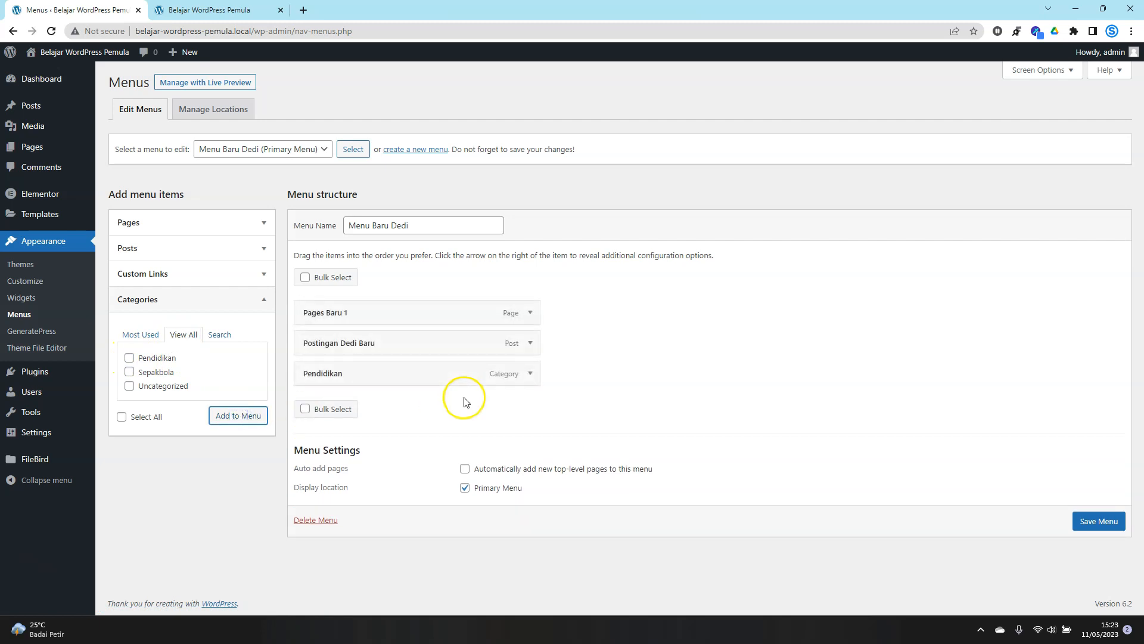
{"action": "left_click", "coordinate": [188, 273]}
{"action": "left_click", "coordinate": [211, 307]}
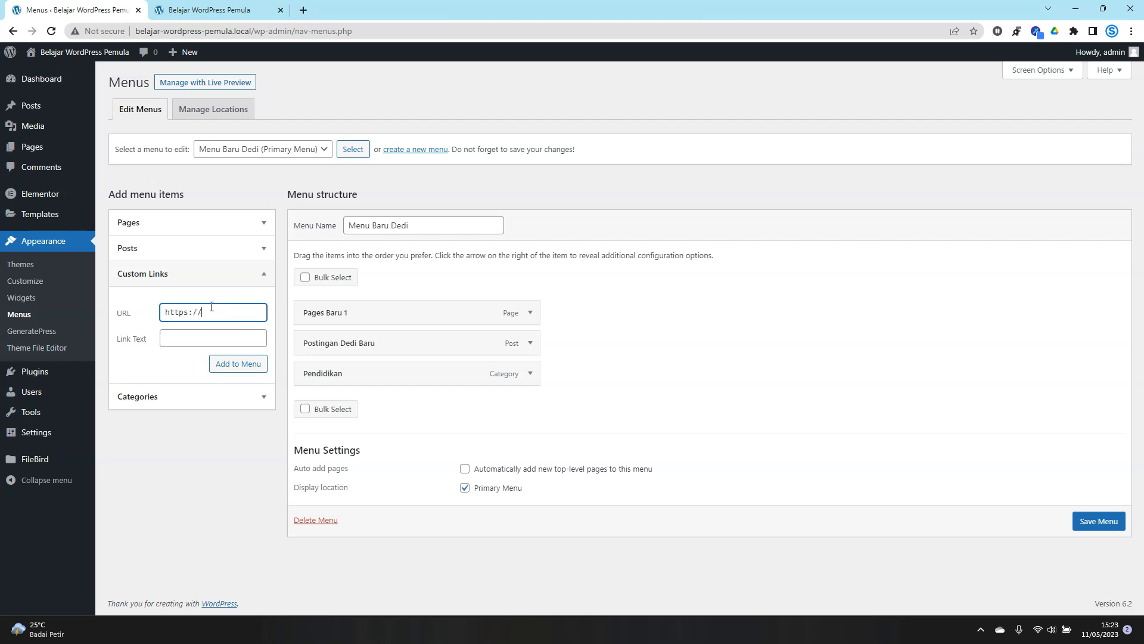
{"action": "key", "text": "Tab"}
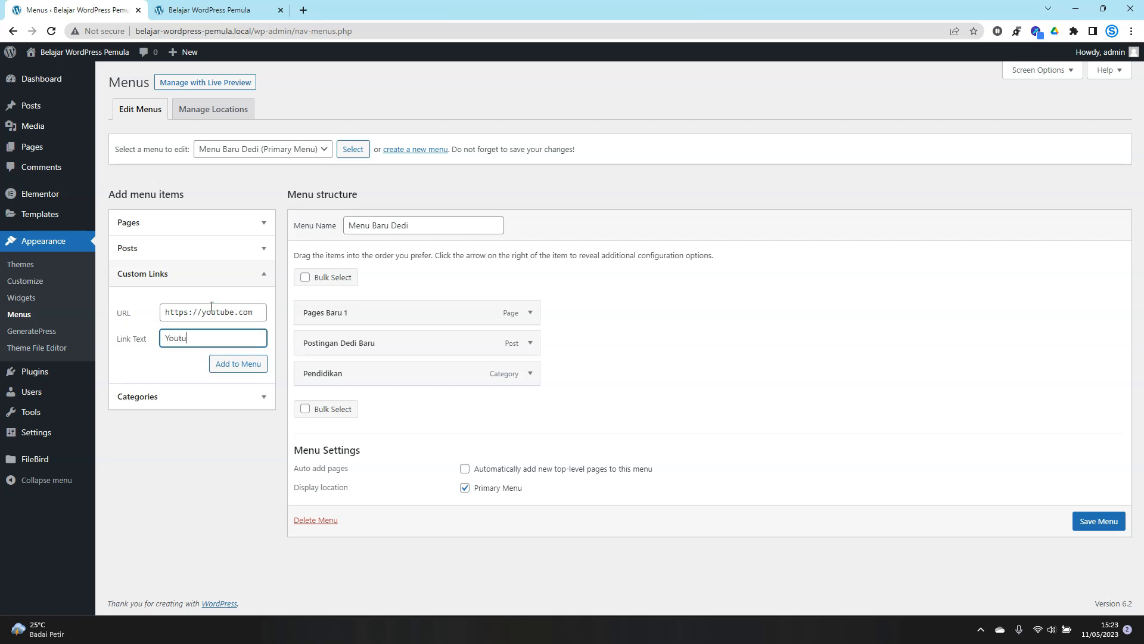
{"action": "left_click", "coordinate": [238, 363]}
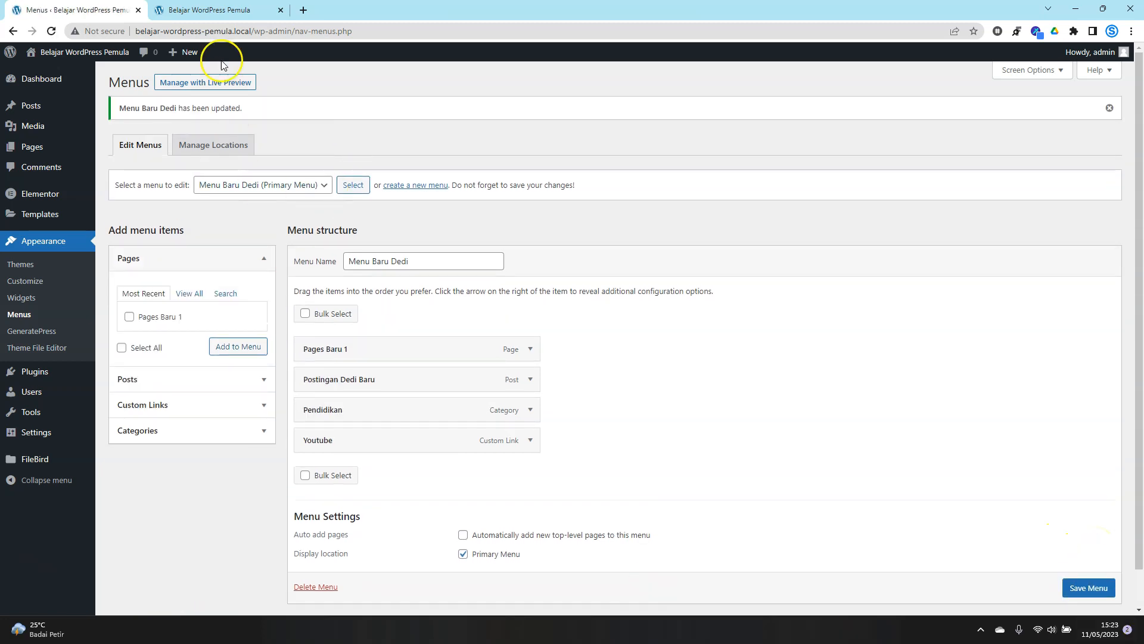
- Reload the live site and open Pages Baru 1 from the header menu to check its web address
{"action": "left_click", "coordinate": [150, 12]}
{"action": "left_click", "coordinate": [51, 31]}
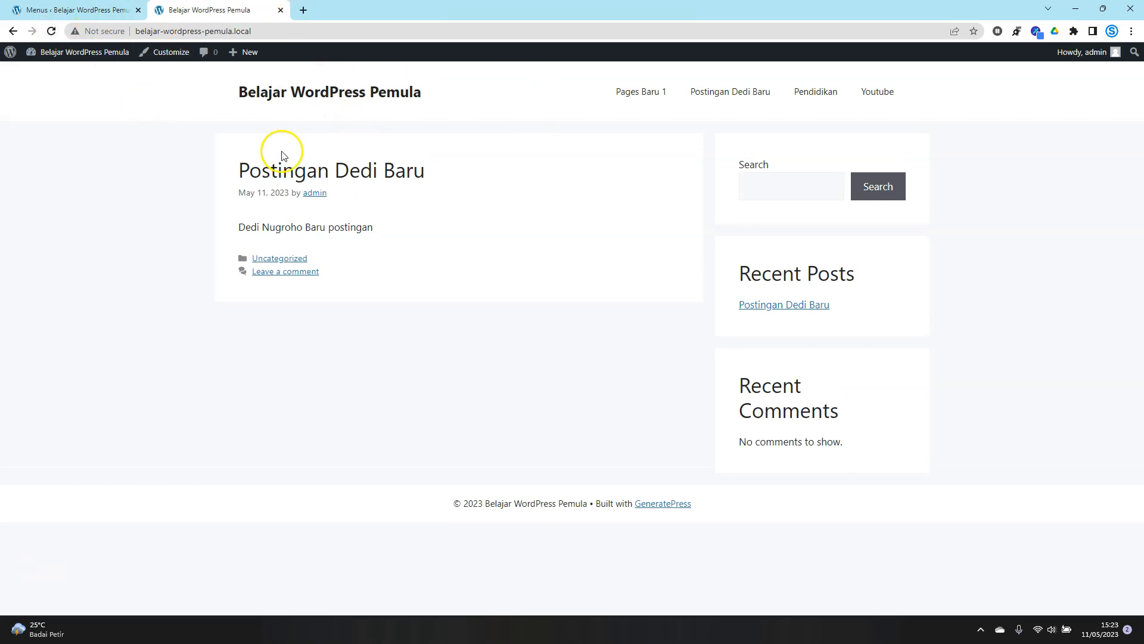
{"action": "left_click", "coordinate": [637, 95]}
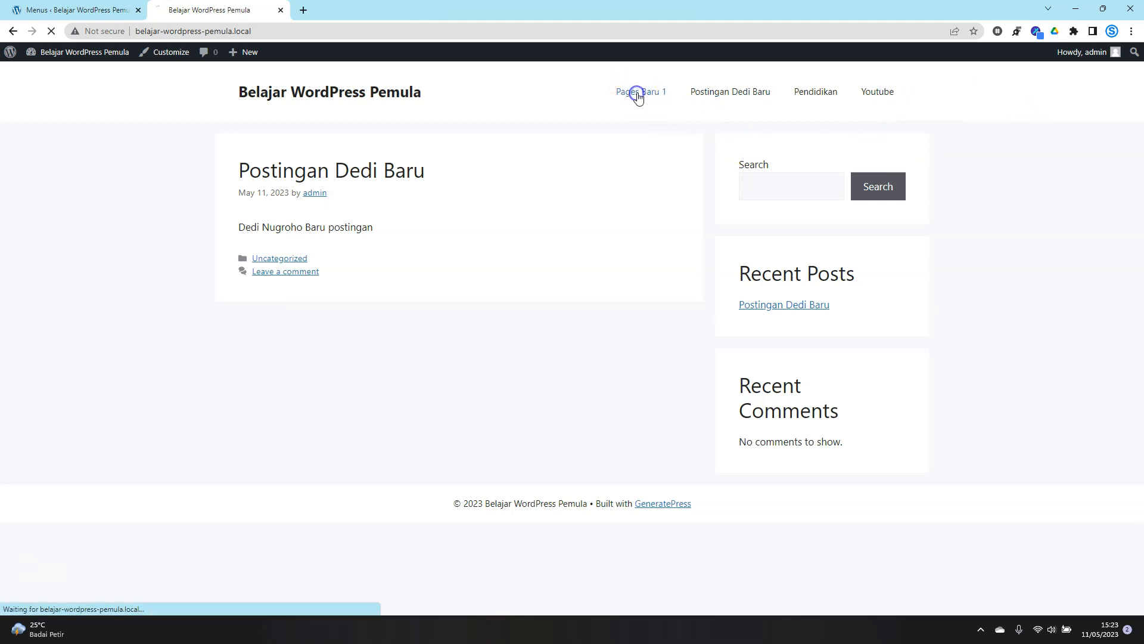
{"action": "double_click", "coordinate": [270, 31]}
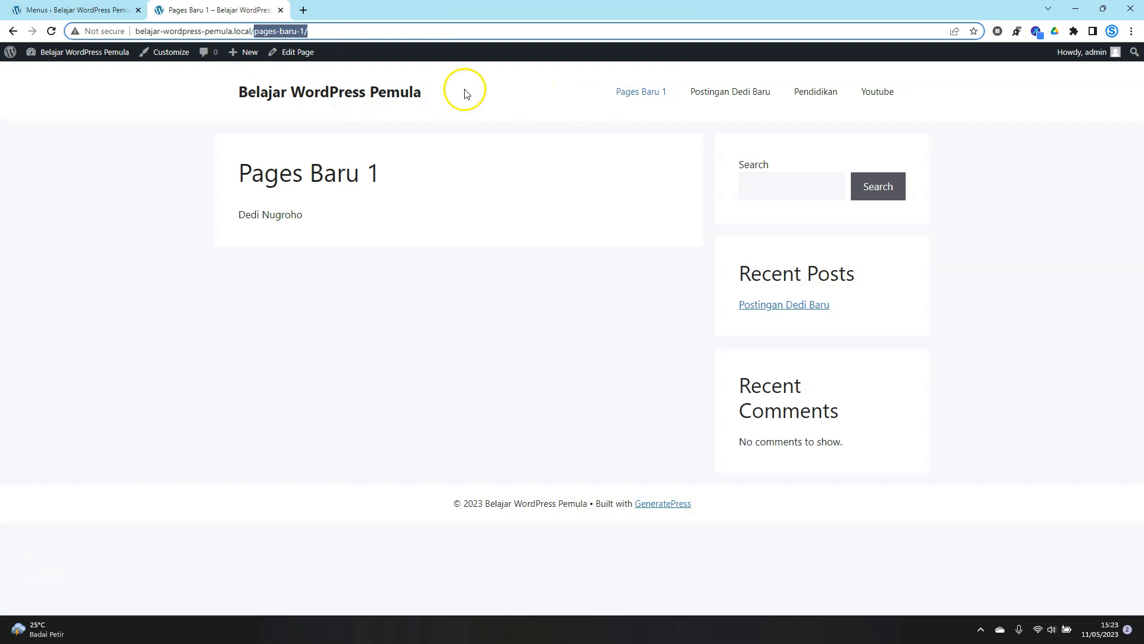
- Test the new post, Pendidikan and Youtube items in the live site's header menu
{"action": "left_click", "coordinate": [731, 93]}
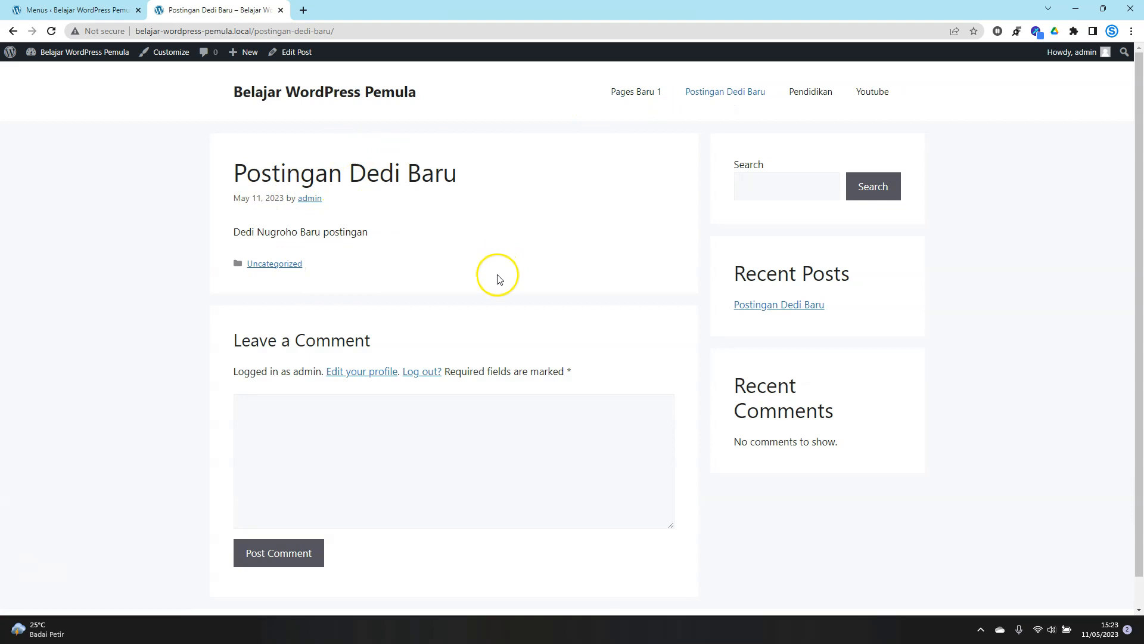
{"action": "left_click", "coordinate": [302, 446]}
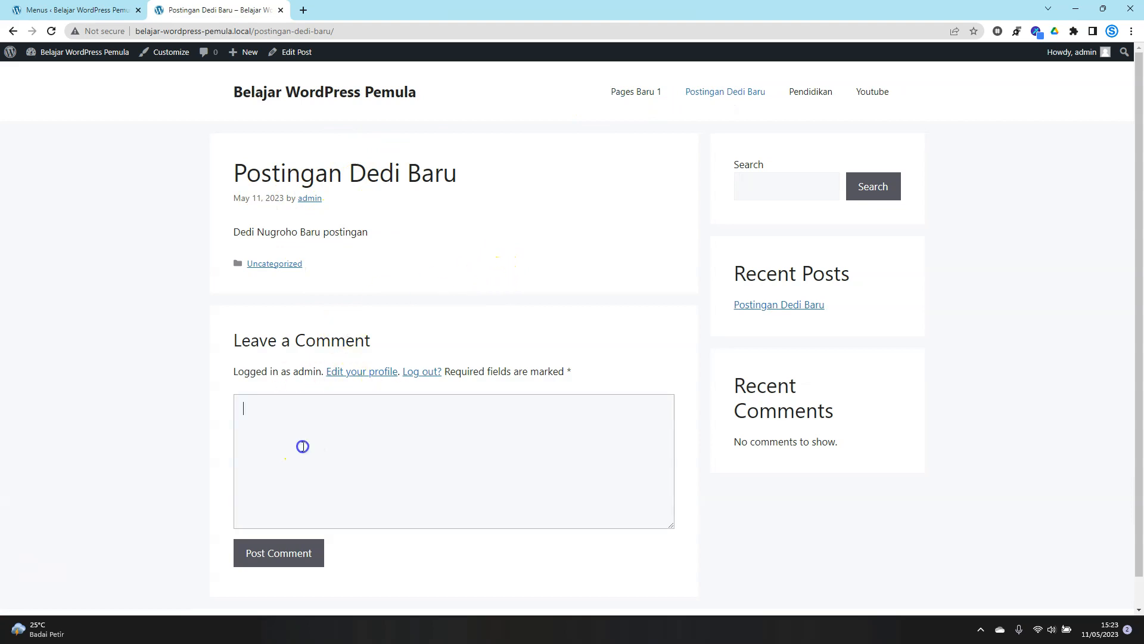
{"action": "left_click", "coordinate": [808, 89]}
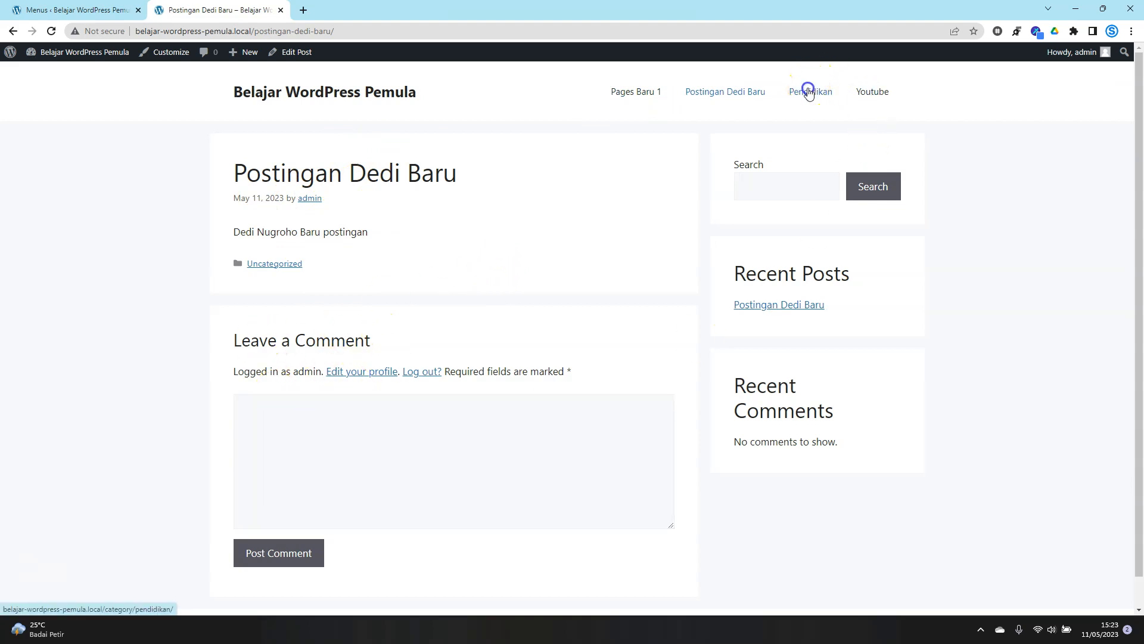
{"action": "left_click", "coordinate": [345, 31]}
{"action": "left_click", "coordinate": [877, 91]}
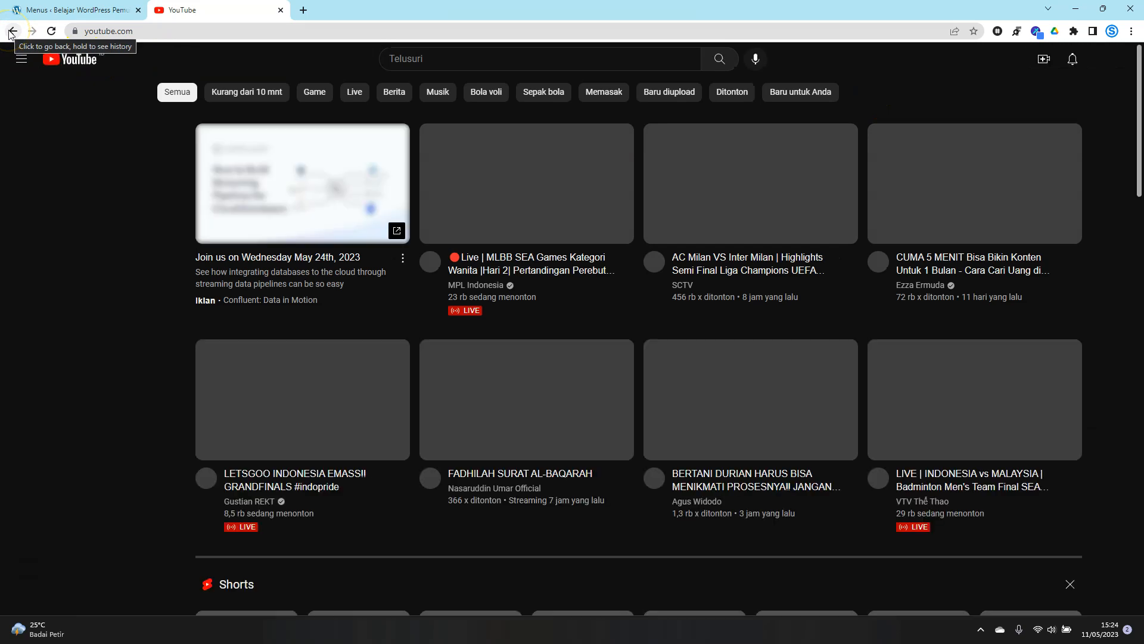
- Assign Menu Utama to the theme's Primary Menu location, save the change, and reload the live site to check its header menu
{"action": "left_click", "coordinate": [11, 32]}
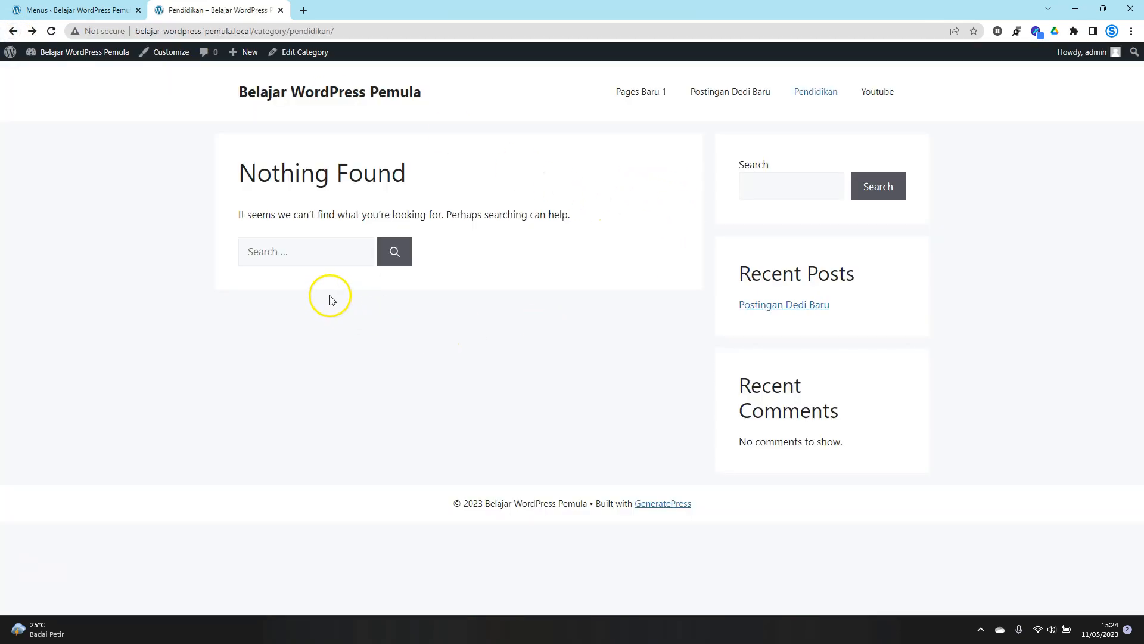
{"action": "left_click", "coordinate": [57, 6]}
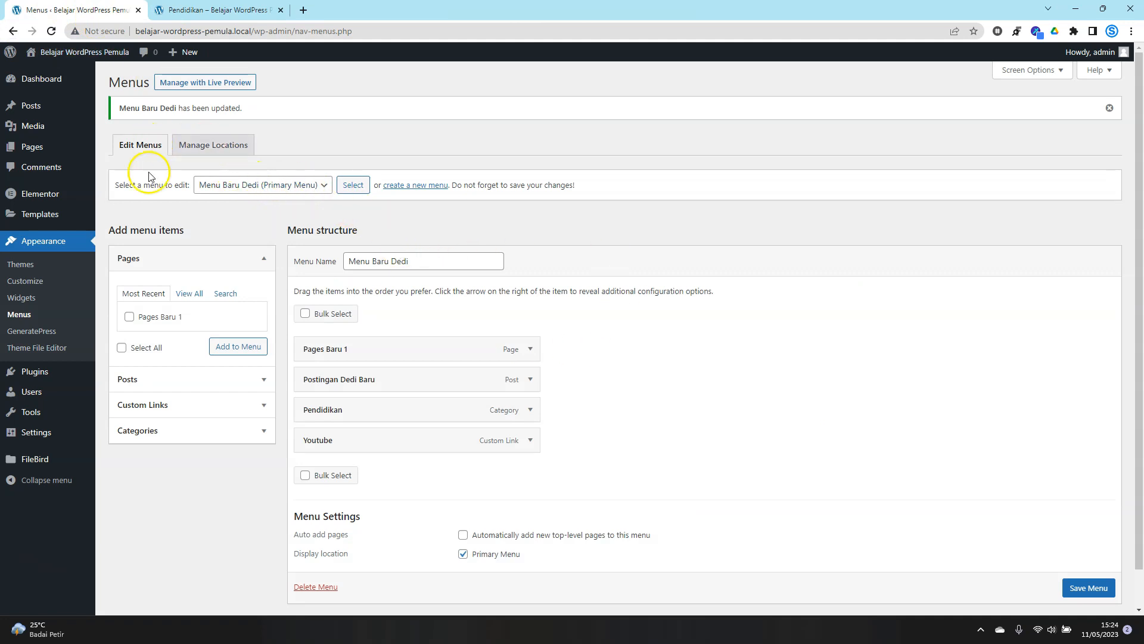
{"action": "left_click", "coordinate": [220, 147]}
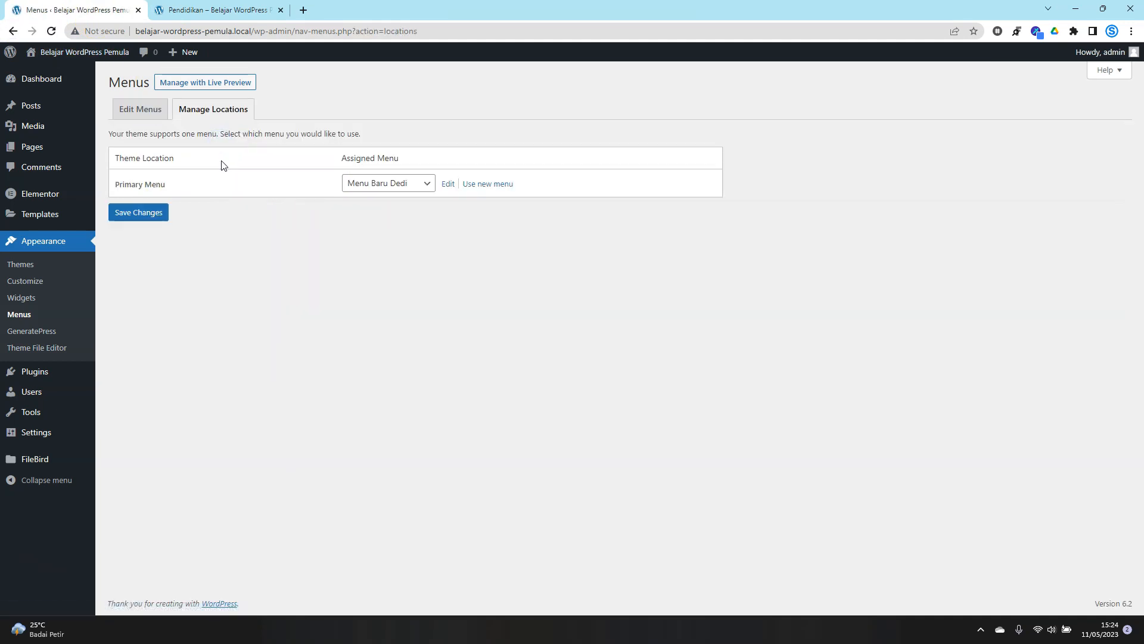
{"action": "left_click", "coordinate": [395, 184]}
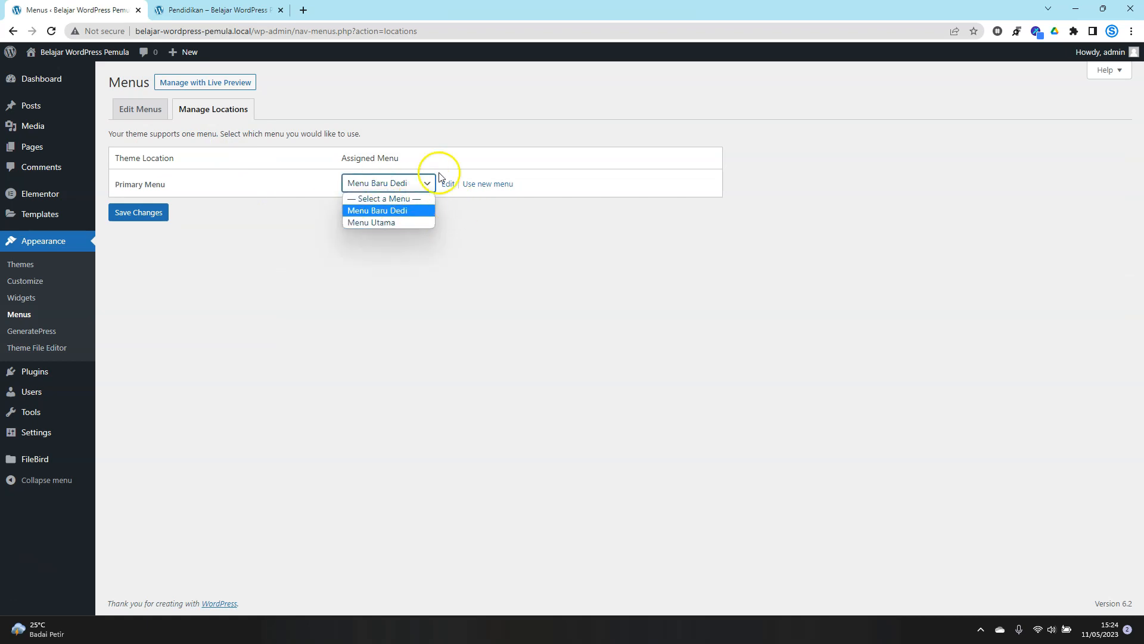
{"action": "left_click", "coordinate": [394, 222]}
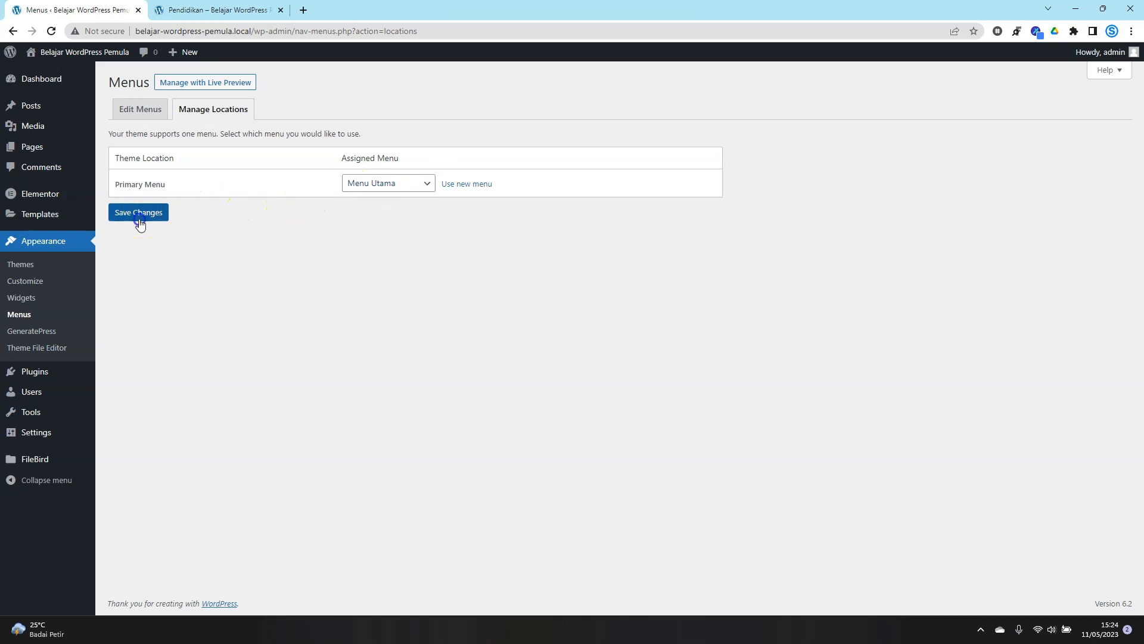
{"action": "left_click", "coordinate": [214, 10]}
{"action": "left_click", "coordinate": [51, 33]}
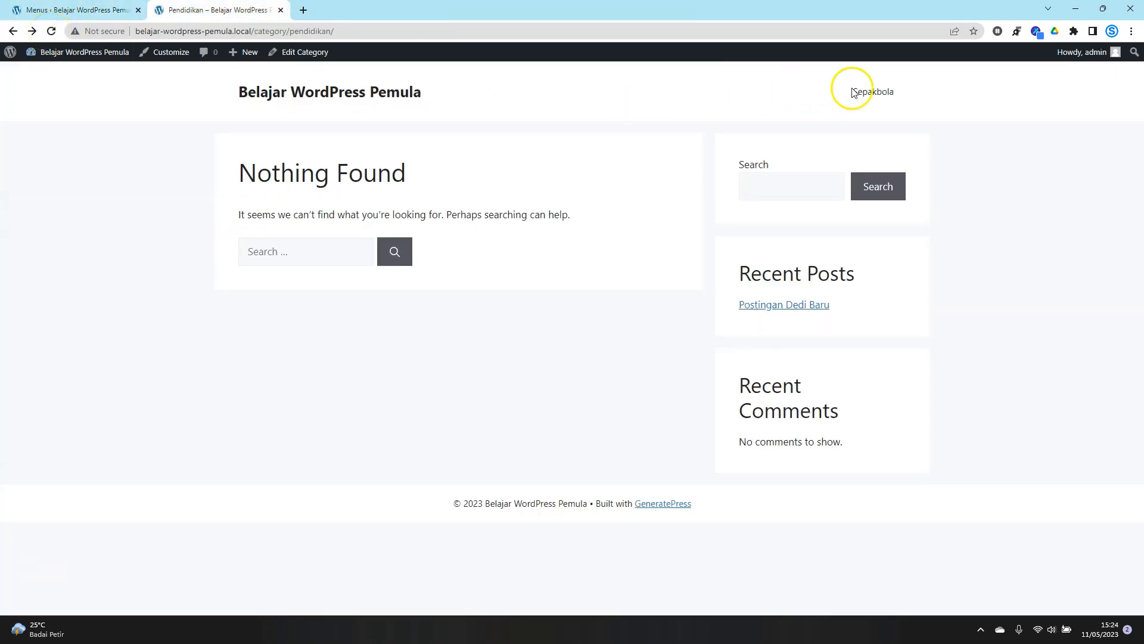
- Assign Menu Baru Dedi to the Primary Menu location, save the change, and reload the live site to check its header menu
{"action": "left_click", "coordinate": [108, 11]}
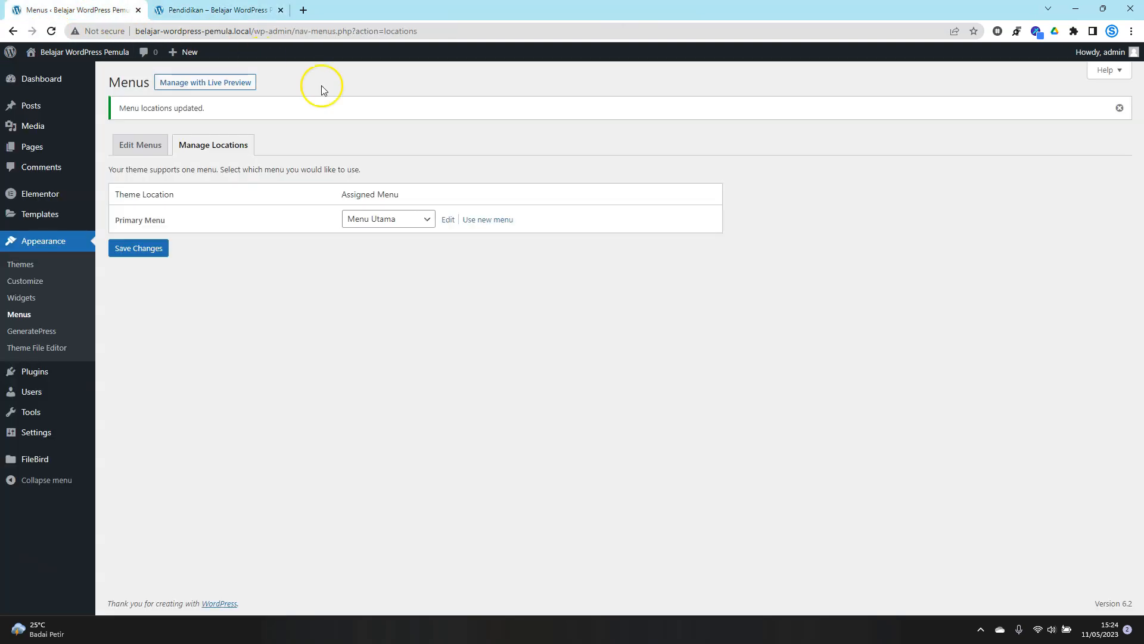
{"action": "left_click", "coordinate": [397, 220]}
{"action": "left_click", "coordinate": [392, 246]}
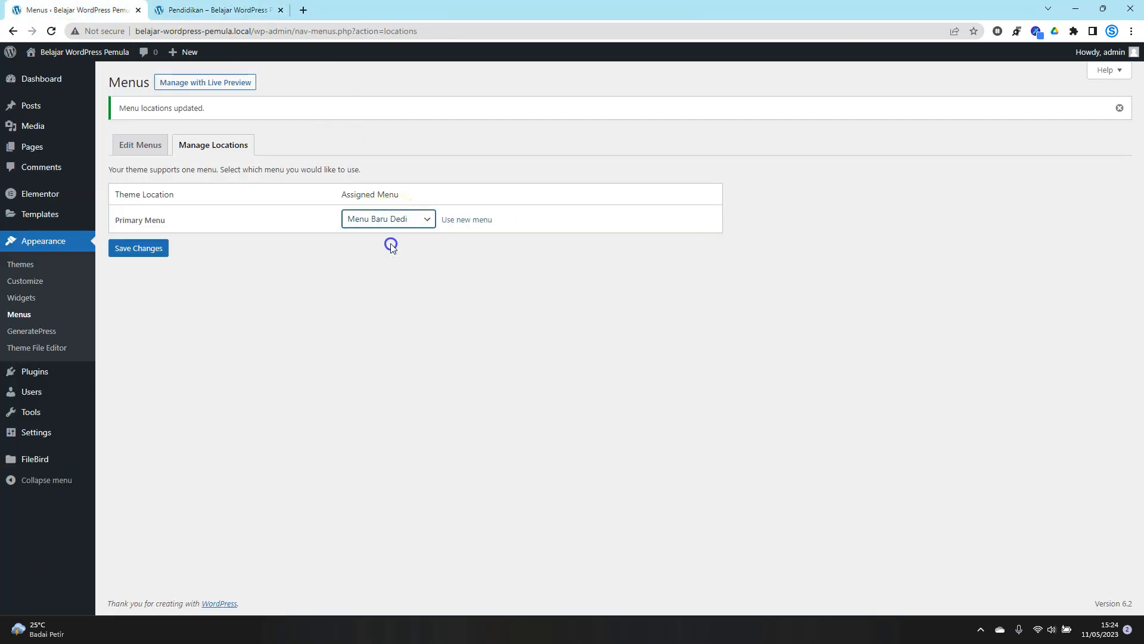
{"action": "left_click", "coordinate": [153, 250]}
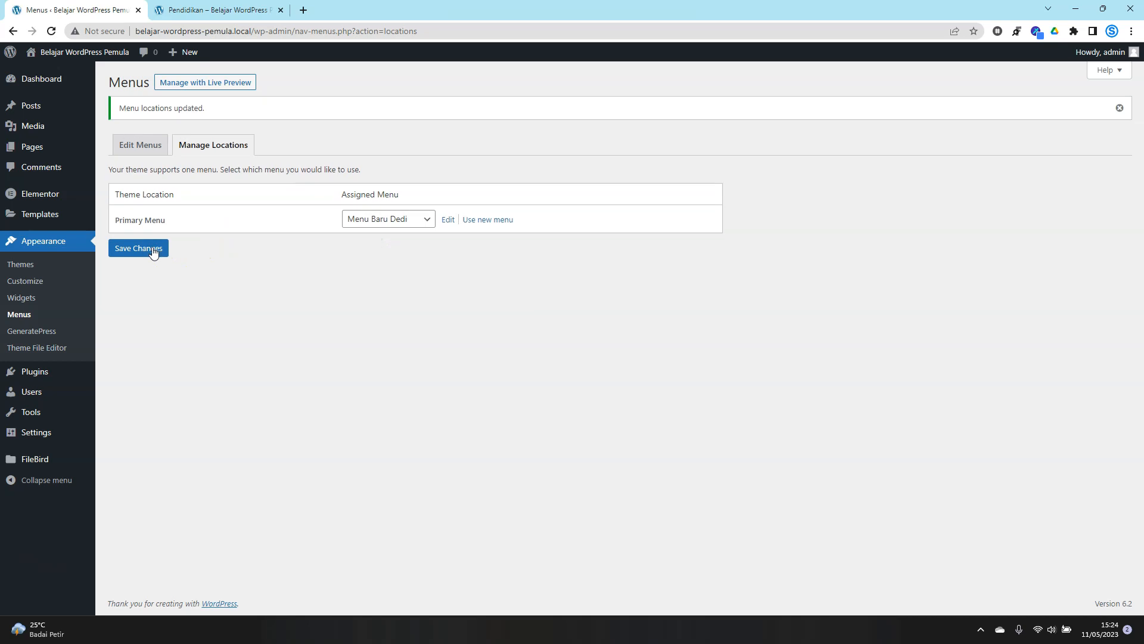
{"action": "left_click", "coordinate": [214, 10]}
{"action": "left_click", "coordinate": [52, 31]}
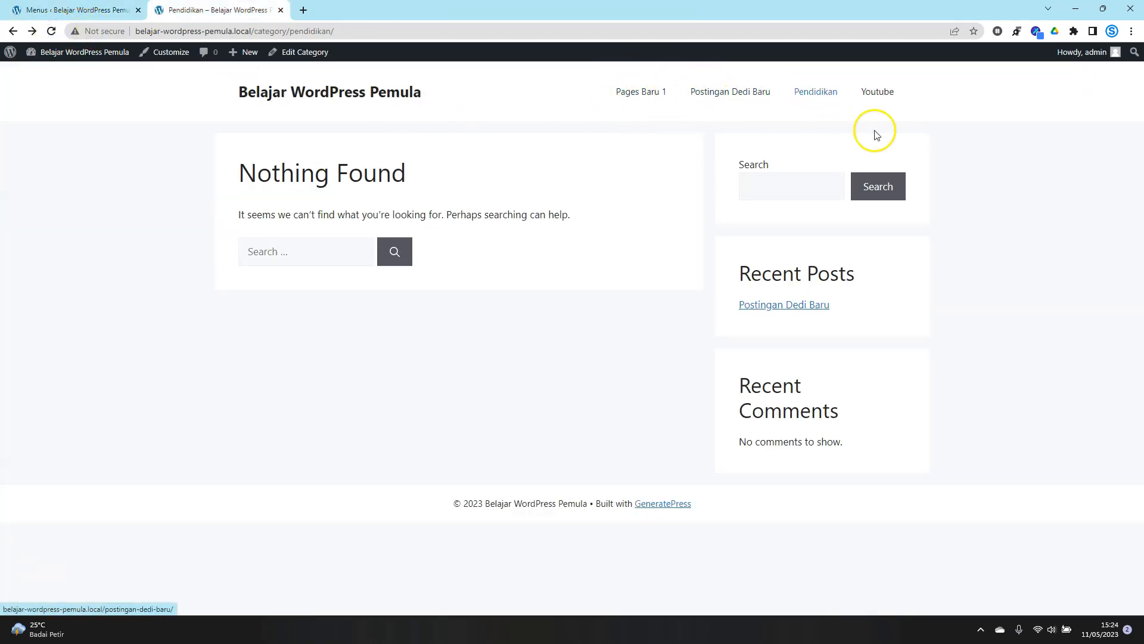
- Open Menu Baru Dedi for editing and compare its menu structure with the live site's header
{"action": "left_click", "coordinate": [84, 10]}
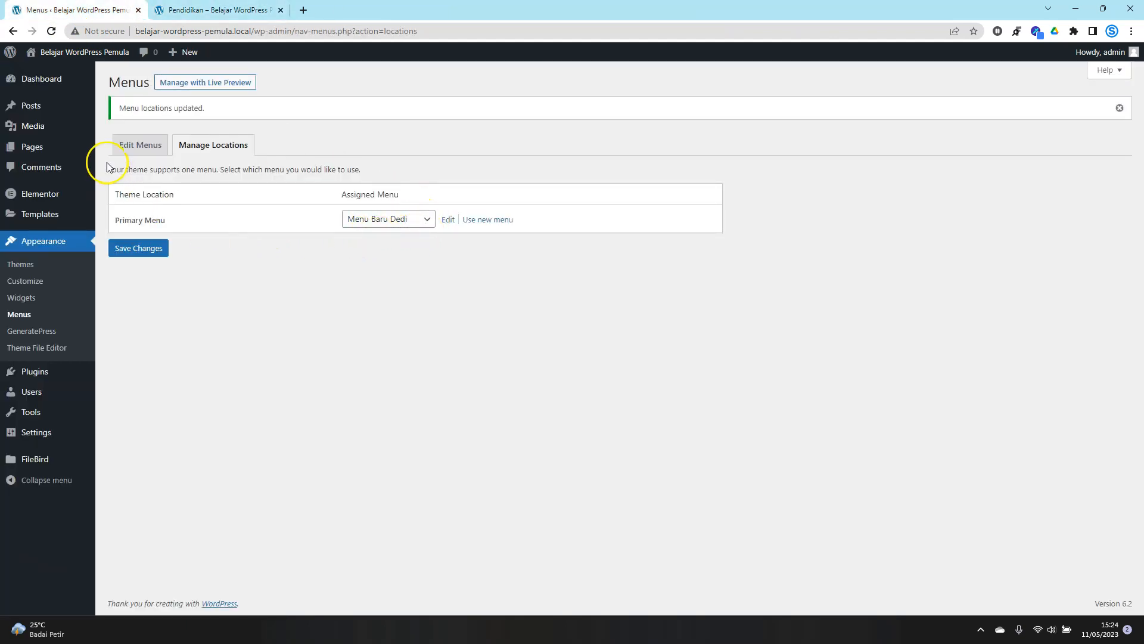
{"action": "left_click", "coordinate": [141, 146]}
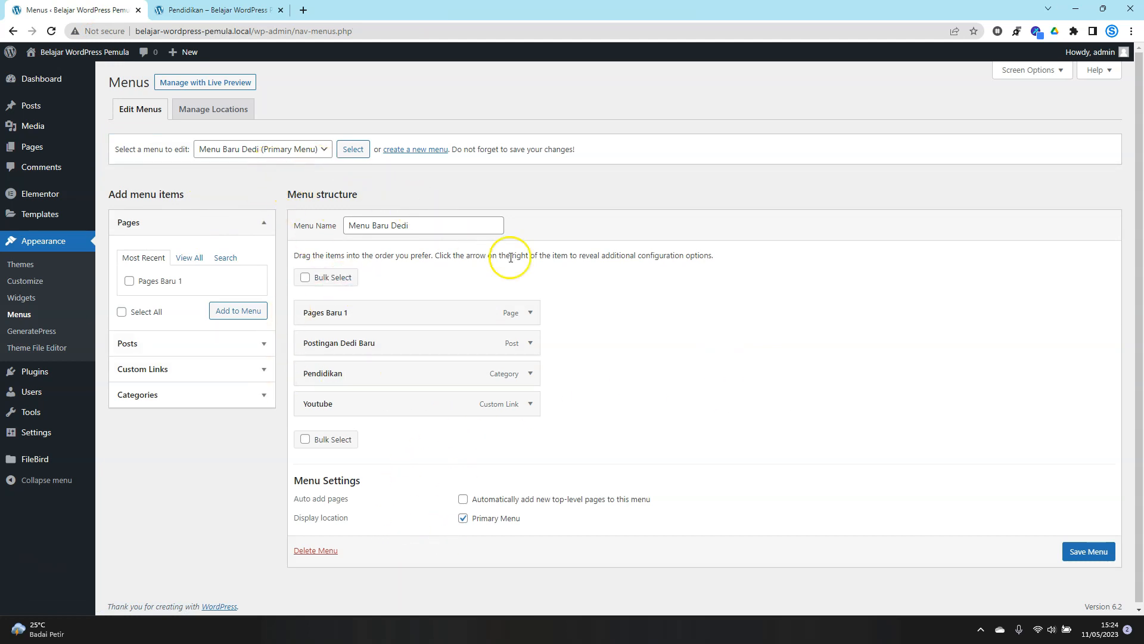
{"action": "key", "text": "ctrl+Tab"}
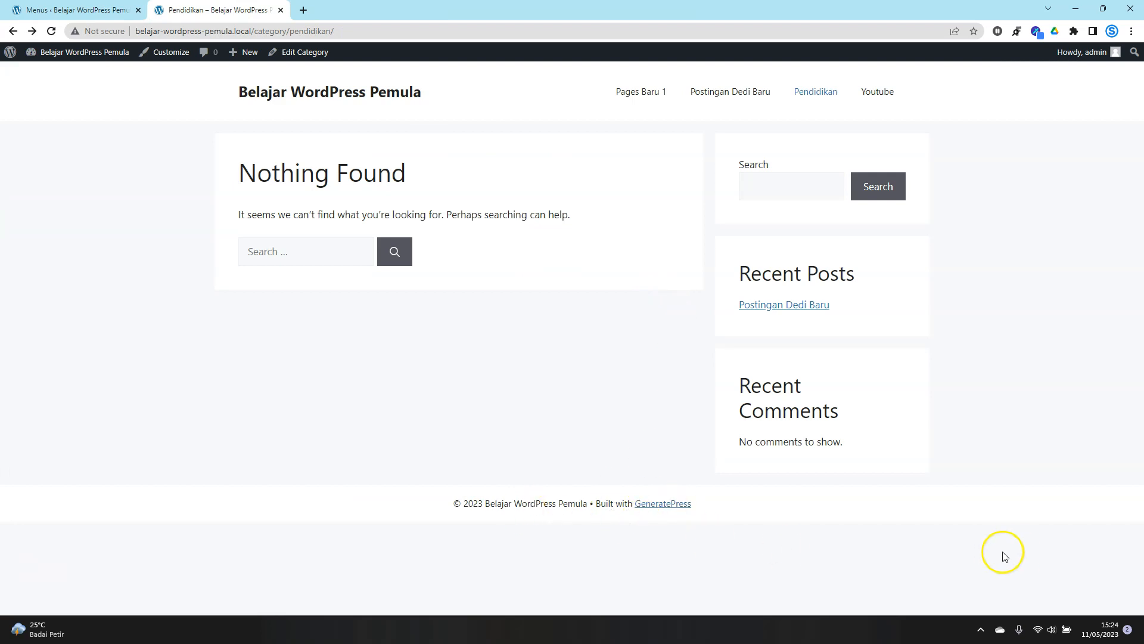
{"action": "key", "text": "ctrl+shift+Tab"}
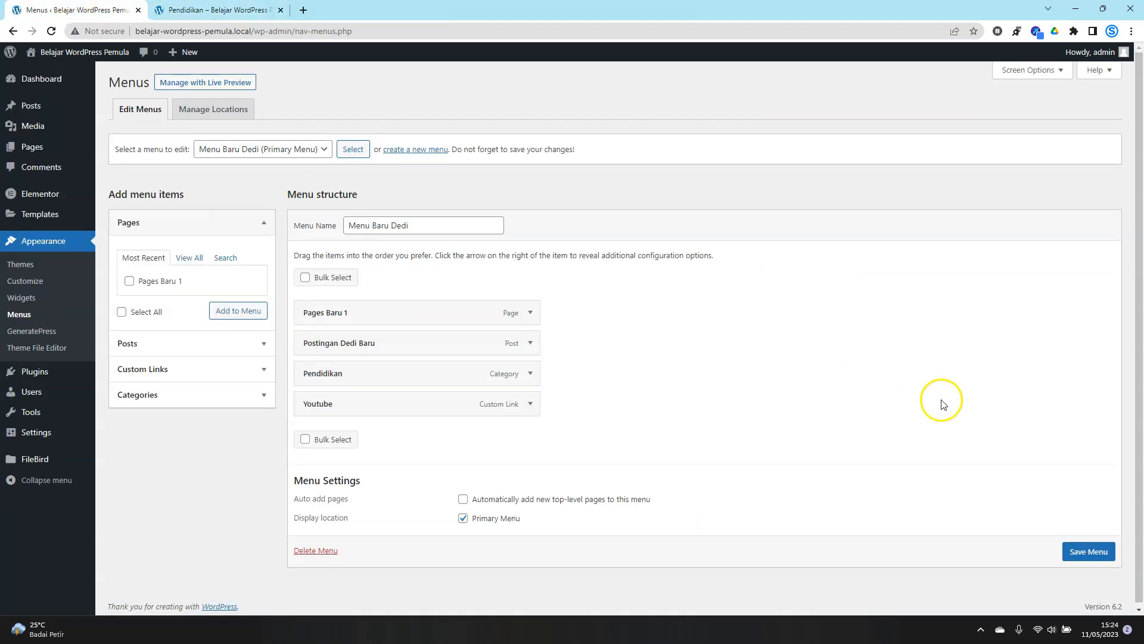